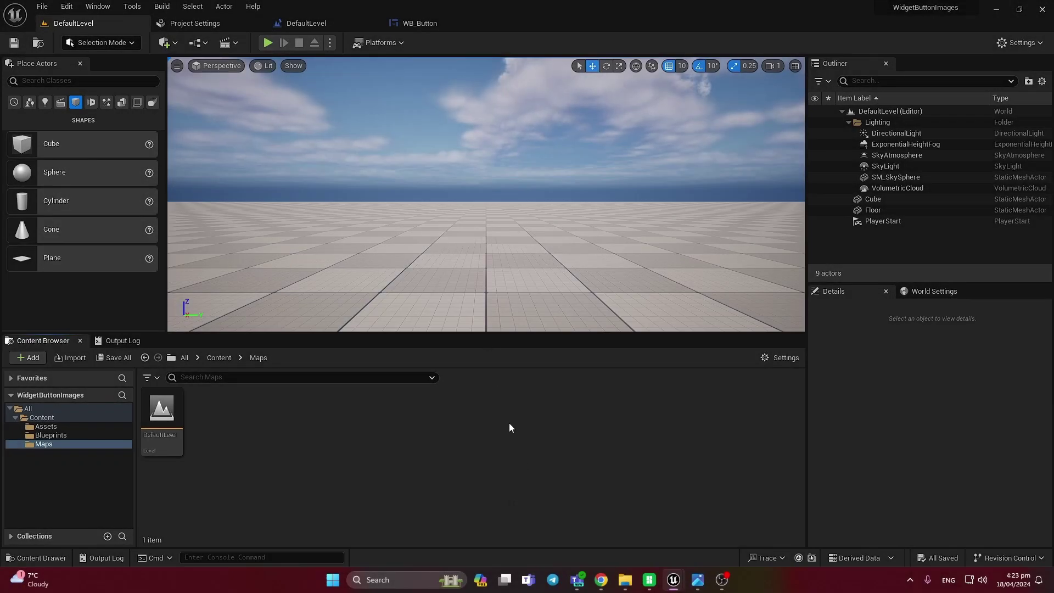
# Play the level and click the on-screen button to see its logo image swap.
pyautogui.click(268, 43)
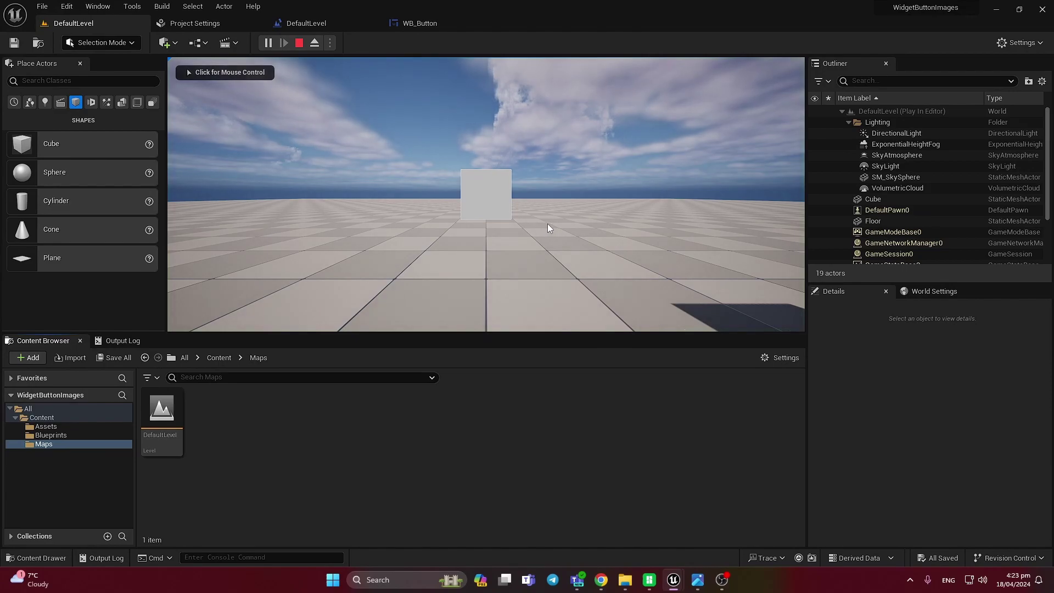
pyautogui.click(499, 187)
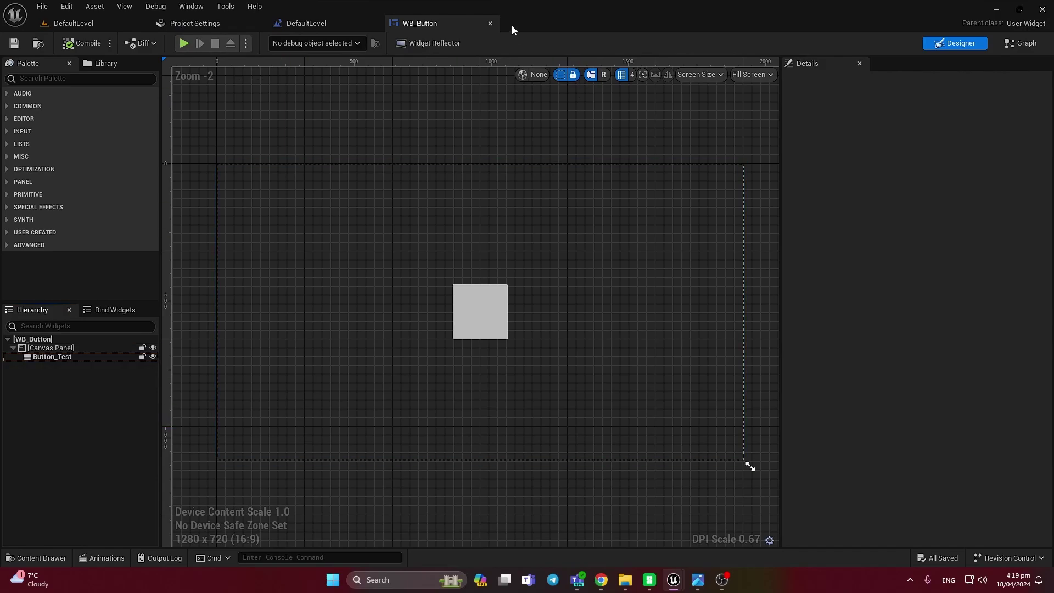
# Select Button_Test in the Hierarchy and collapse its Style properties.
pyautogui.click(469, 301)
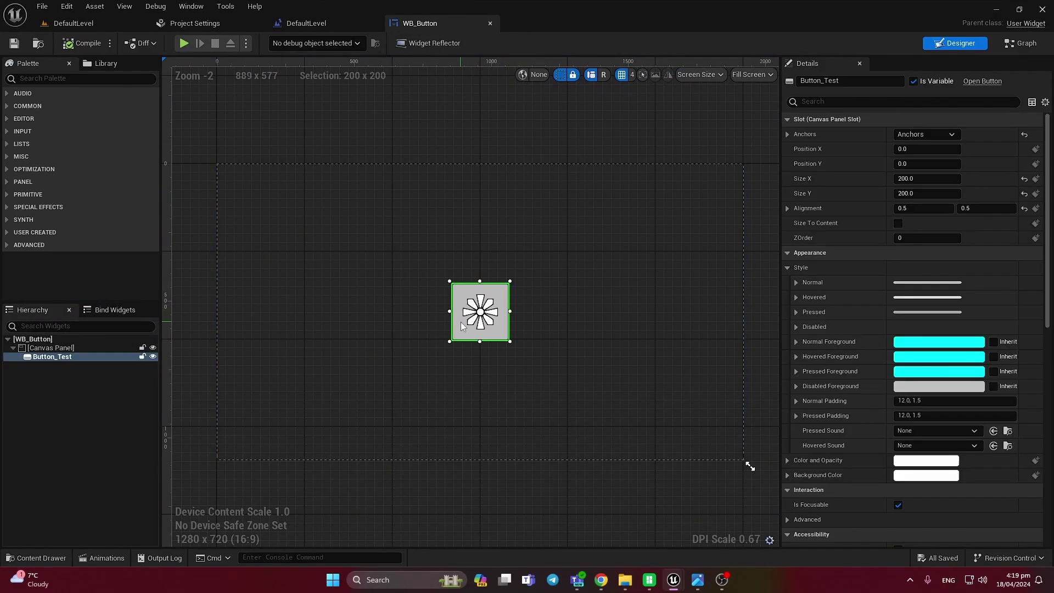
pyautogui.click(788, 268)
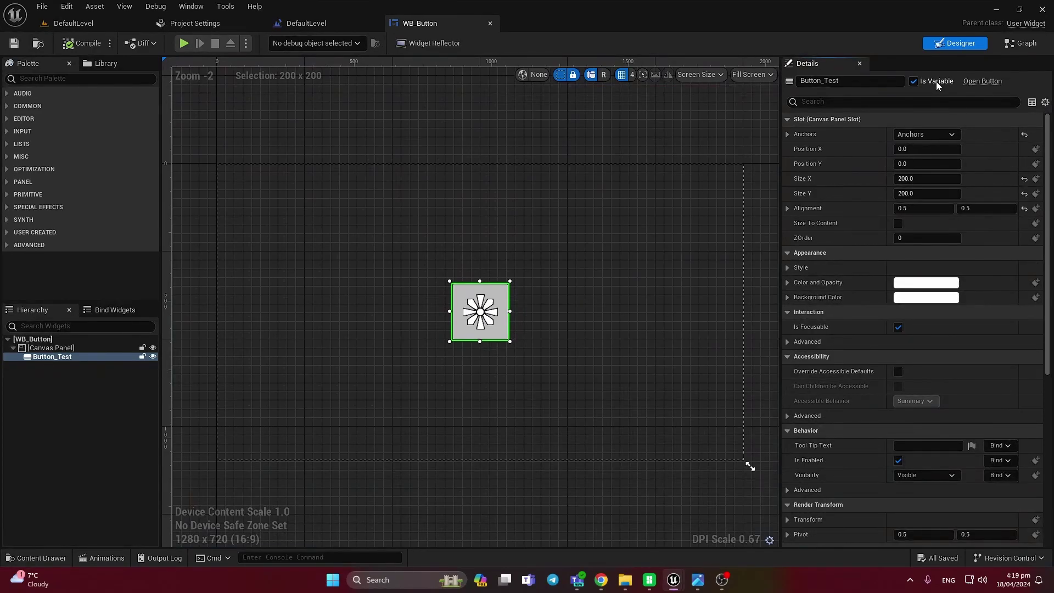
pyautogui.scroll(-3, 883, 311)
pyautogui.scroll(-3, 866, 422)
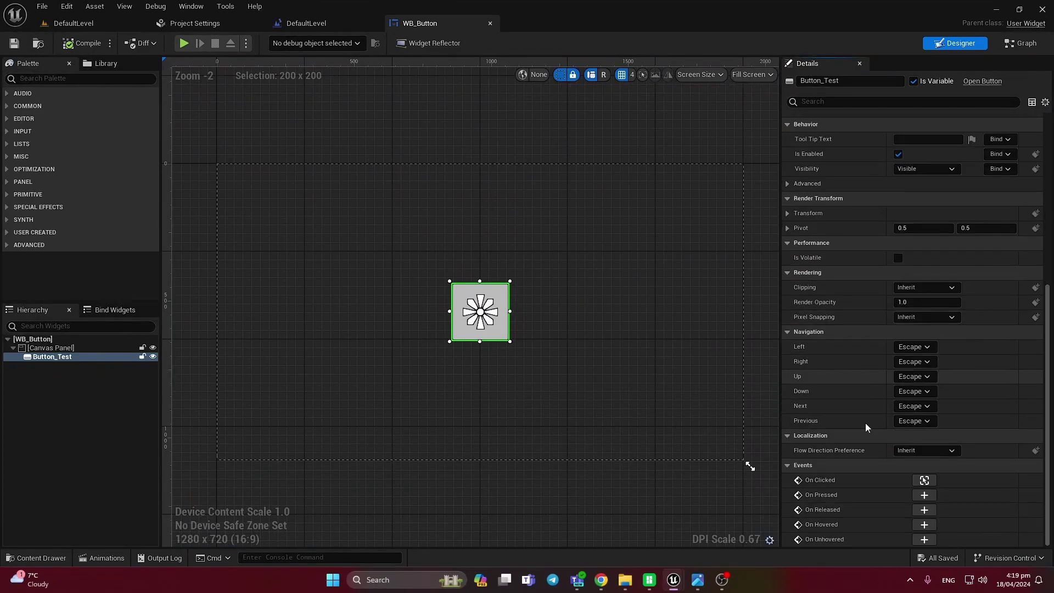
# Open Button_Test's On Clicked event and bring its Branch and Set isPressed nodes into view.
pyautogui.click(923, 483)
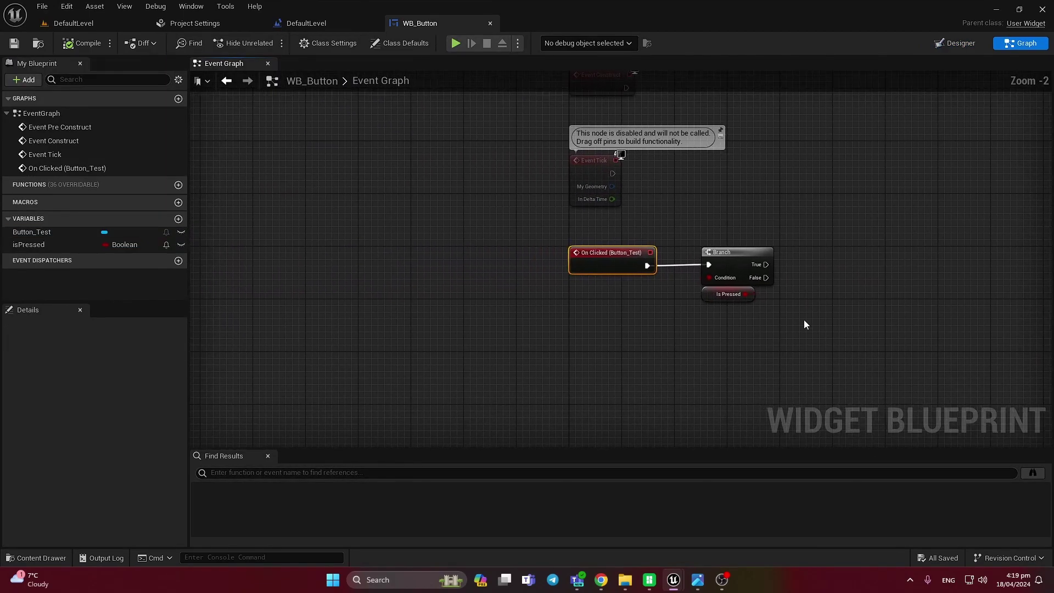
pyautogui.moveTo(961, 271)
pyautogui.mouseDown(button='right')
pyautogui.moveTo(651, 224)
pyautogui.moveTo(577, 232)
pyautogui.mouseUp(button='right')
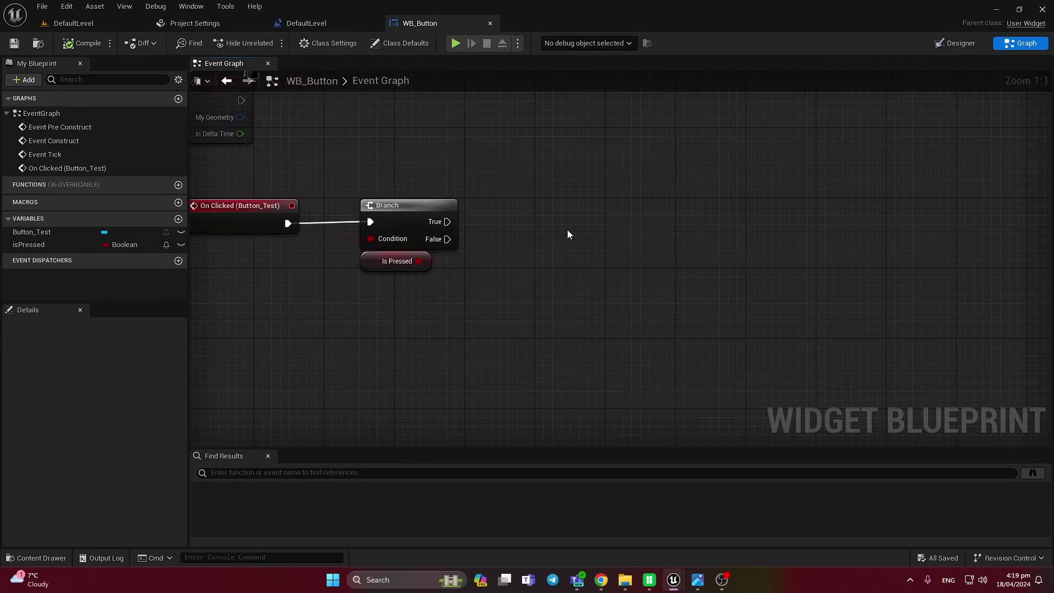
pyautogui.moveTo(475, 160); pyautogui.dragTo(610, 282)
pyautogui.scroll(-2, 610, 283)
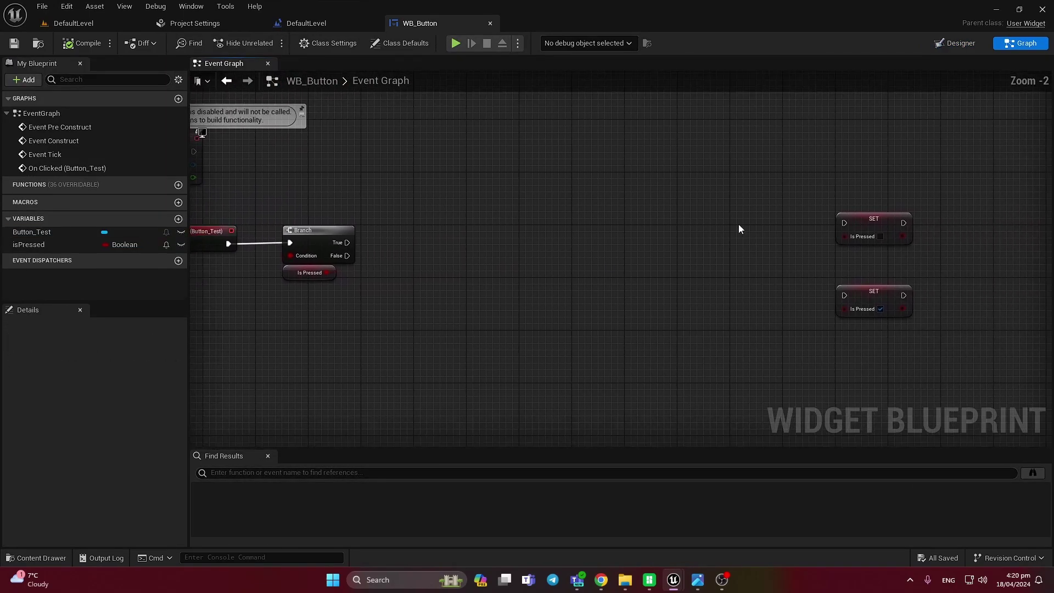
pyautogui.moveTo(738, 224); pyautogui.dragTo(898, 363)
pyautogui.click(881, 363)
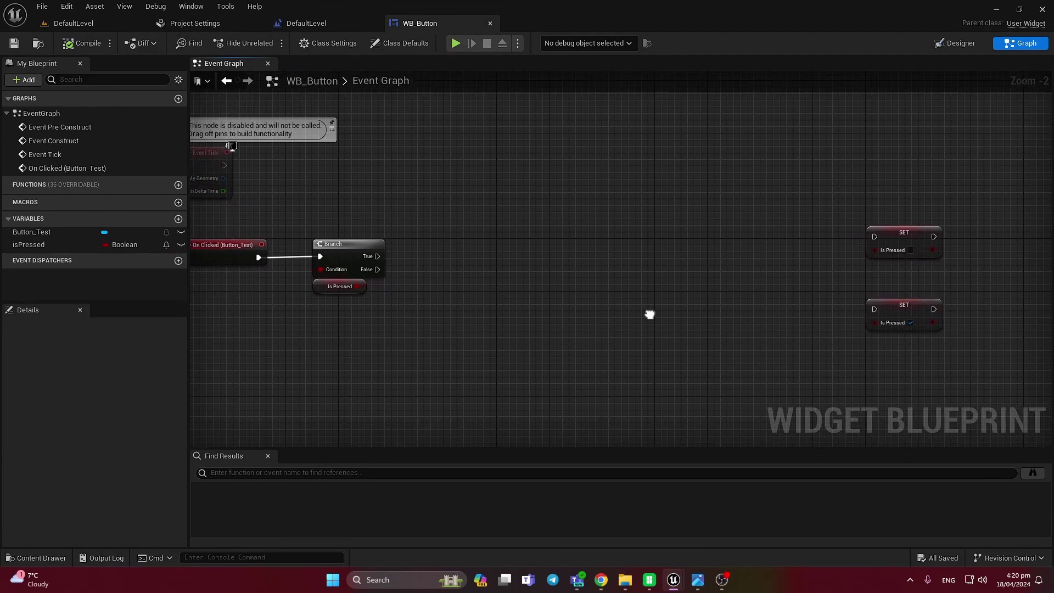
pyautogui.moveTo(627, 307); pyautogui.dragTo(725, 369, button='right')
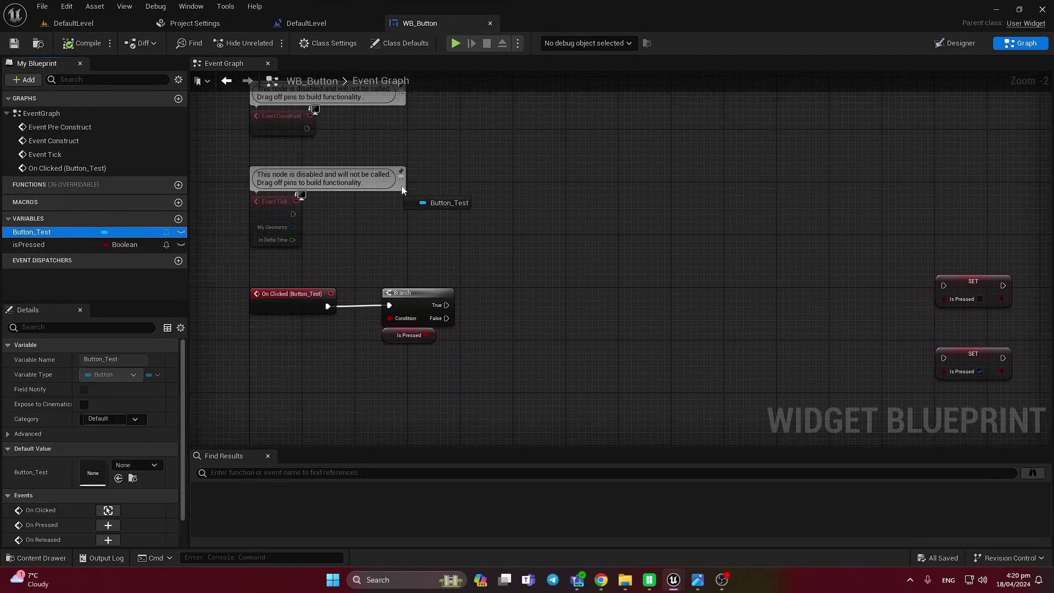
# Drag the Button_Test variable into the graph as a Get reference node.
pyautogui.keyDown('ctrl'); pyautogui.moveTo(38, 233); pyautogui.dragTo(466, 162); pyautogui.keyUp('ctrl')
pyautogui.moveTo(488, 162); pyautogui.dragTo(467, 213, button='right')
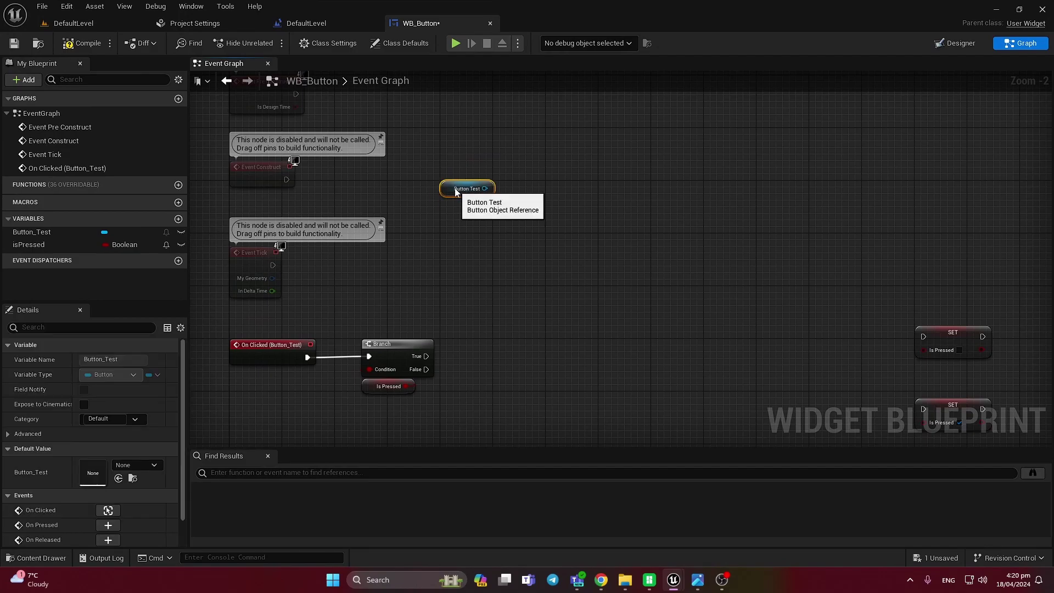
# Add a Get Style node from Button Test and split its Style pin into separate outputs.
pyautogui.moveTo(461, 202)
pyautogui.mouseDown()
pyautogui.moveTo(468, 182)
pyautogui.moveTo(505, 190)
pyautogui.mouseUp()
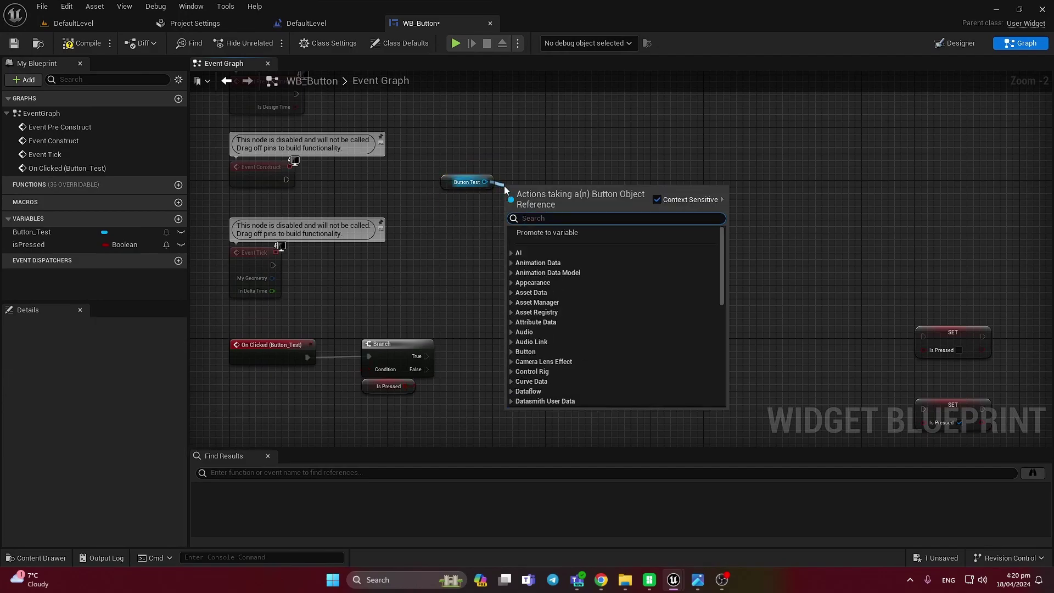
pyautogui.write('get style')
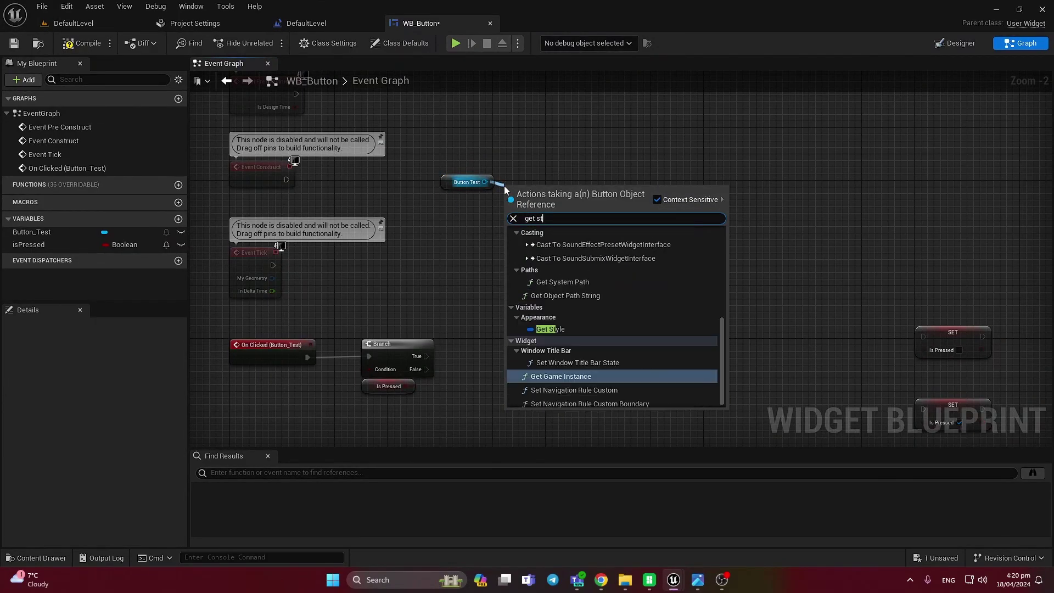
pyautogui.press('Return')
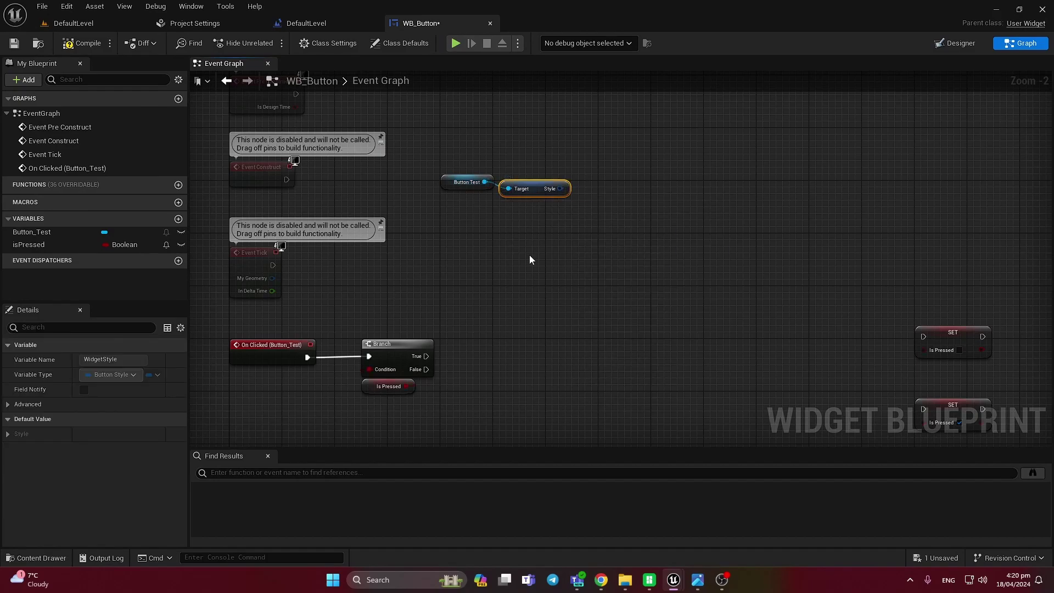
pyautogui.moveTo(539, 189); pyautogui.dragTo(540, 183)
pyautogui.rightClick(560, 182)
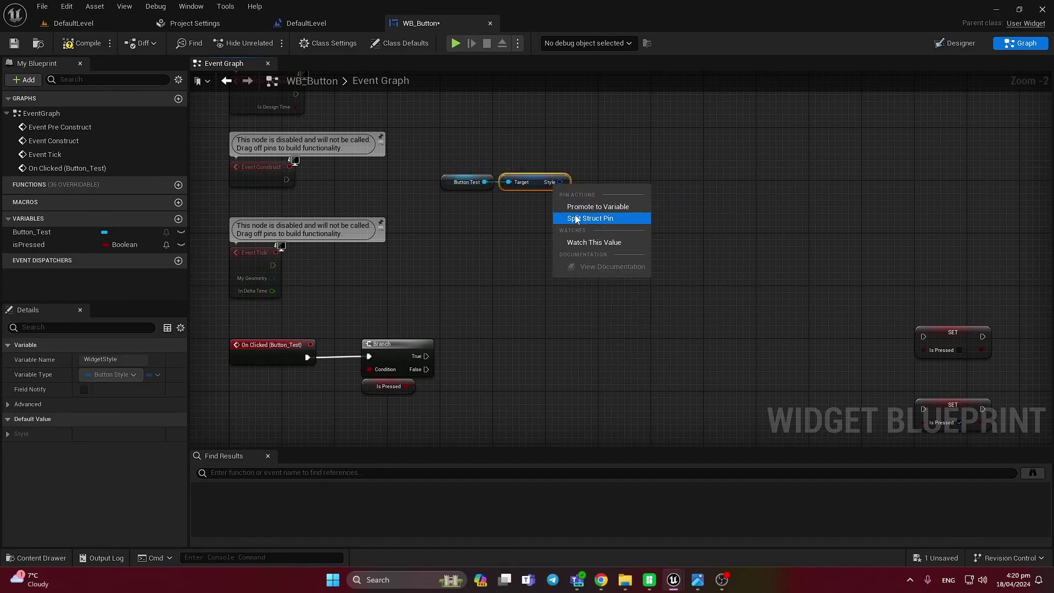
pyautogui.click(618, 219)
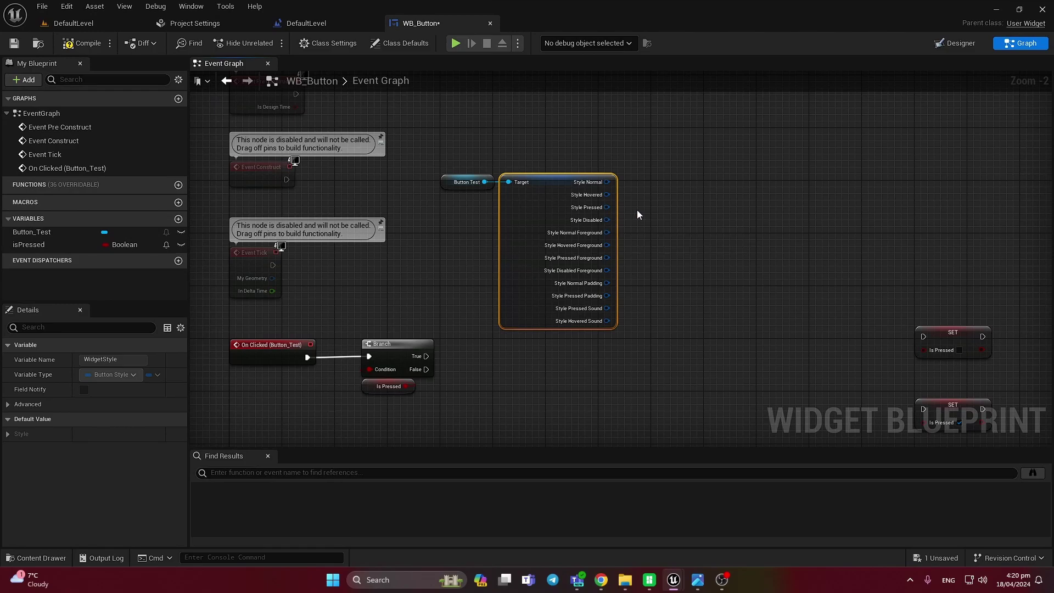
pyautogui.click(638, 213)
pyautogui.moveTo(661, 204); pyautogui.dragTo(655, 182, button='right')
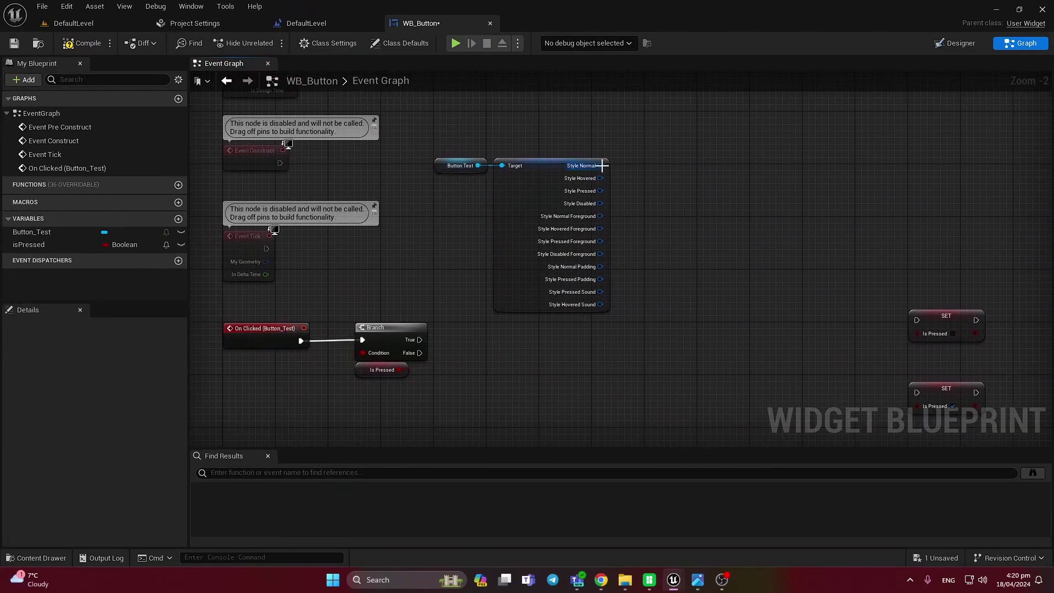
# Add two chained Set Brush Resource to Texture nodes from Style Normal.
pyautogui.moveTo(680, 265); pyautogui.dragTo(671, 336)
pyautogui.write('se')
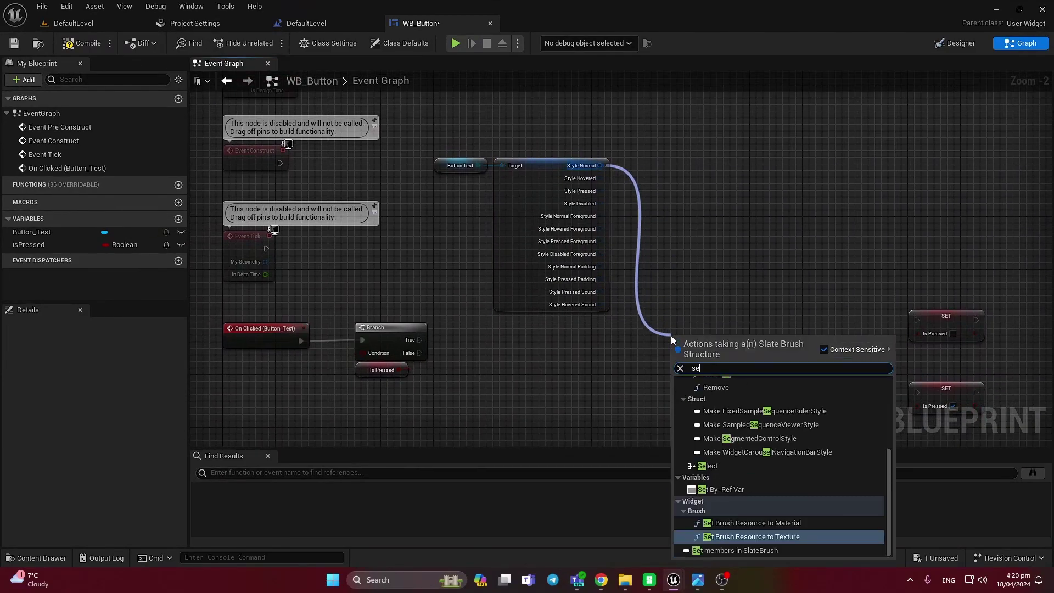
pyautogui.write('t')
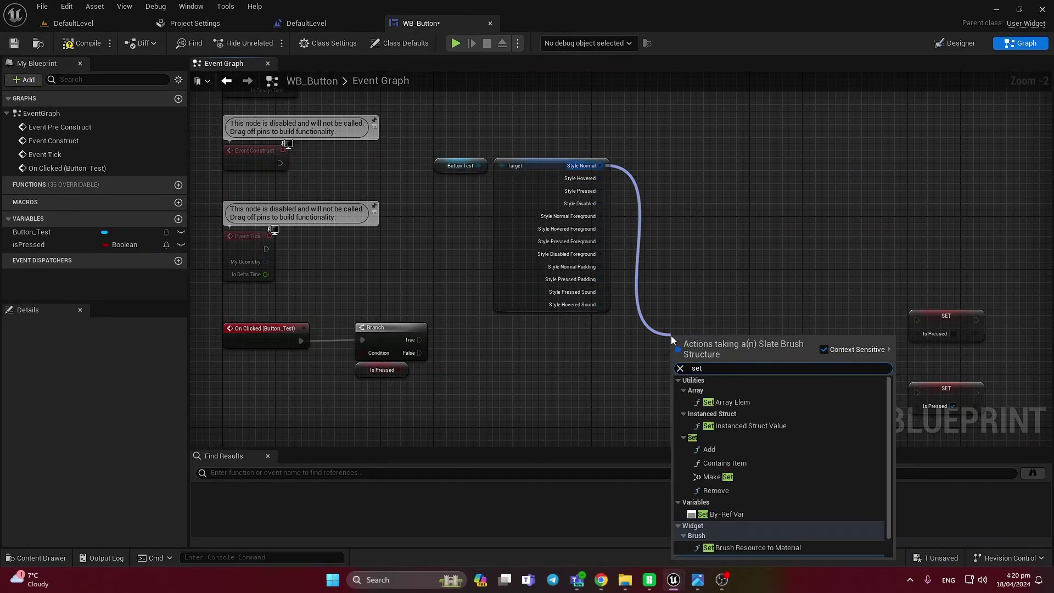
pyautogui.write(' bru')
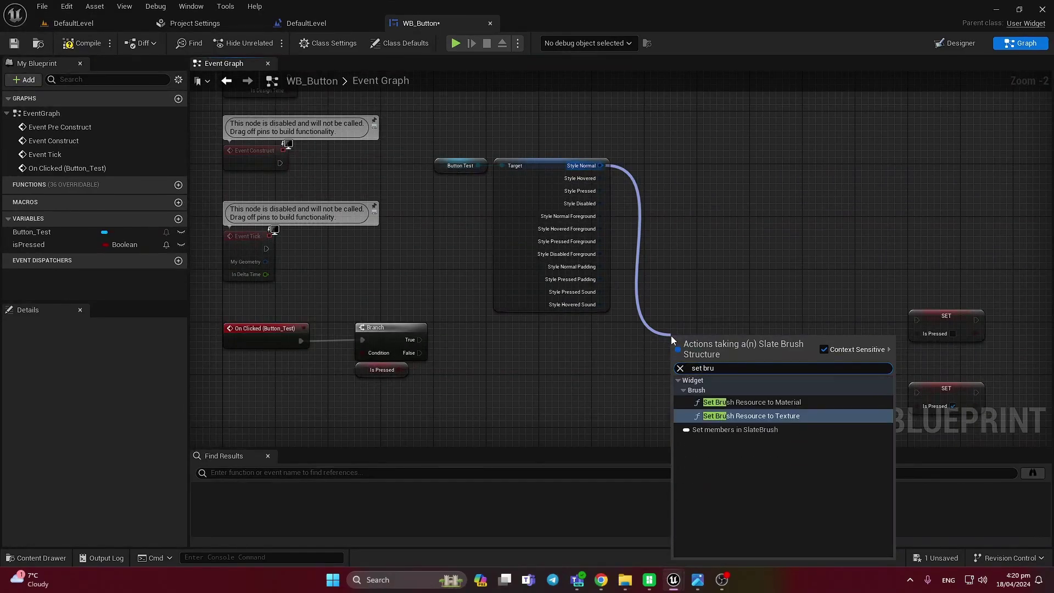
pyautogui.press('Return')
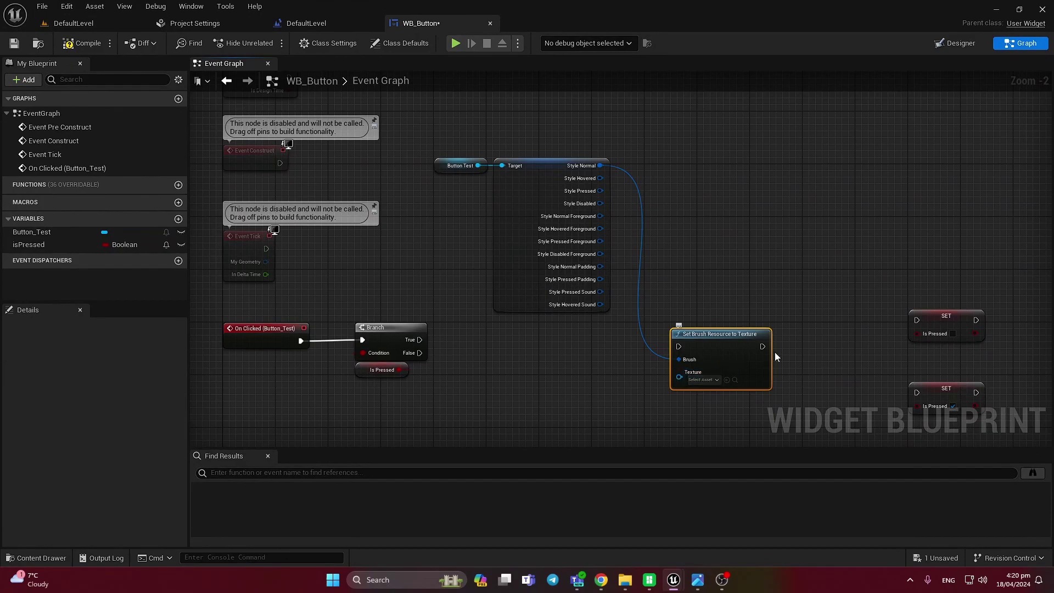
pyautogui.hotkey('ctrl', 'c')
pyautogui.hotkey('ctrl', 'v')
pyautogui.moveTo(762, 347)
pyautogui.mouseDown()
pyautogui.moveTo(790, 369)
pyautogui.moveTo(805, 323)
pyautogui.moveTo(915, 321)
pyautogui.mouseUp()
pyautogui.keyDown('shift'); pyautogui.click(717, 334); pyautogui.keyUp('shift')
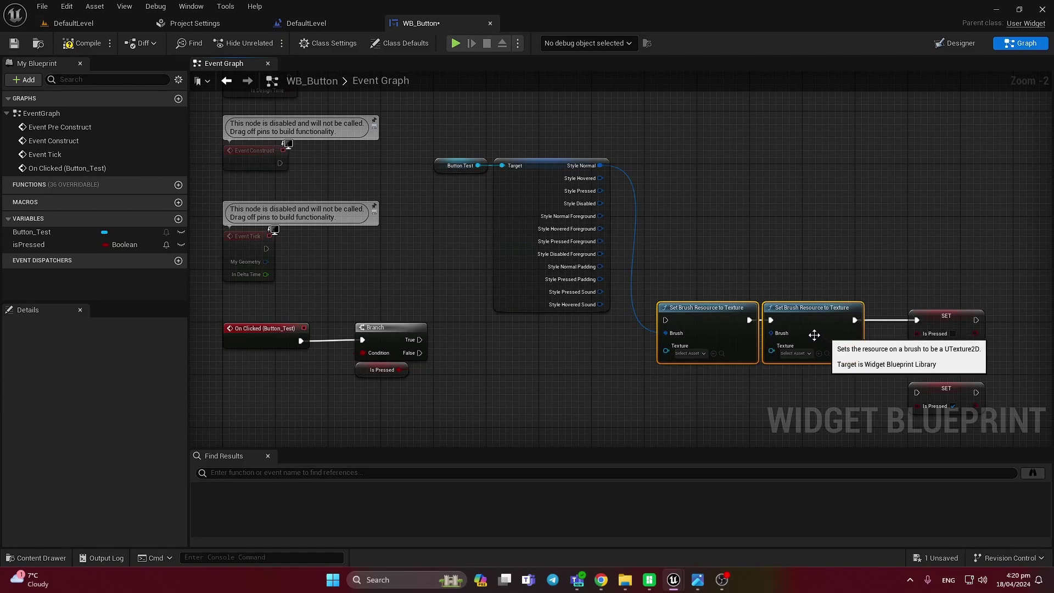
pyautogui.click(618, 206)
# Wire Branch True into the brush nodes and feed Style Hovered into the second one.
pyautogui.moveTo(420, 340); pyautogui.dragTo(664, 320)
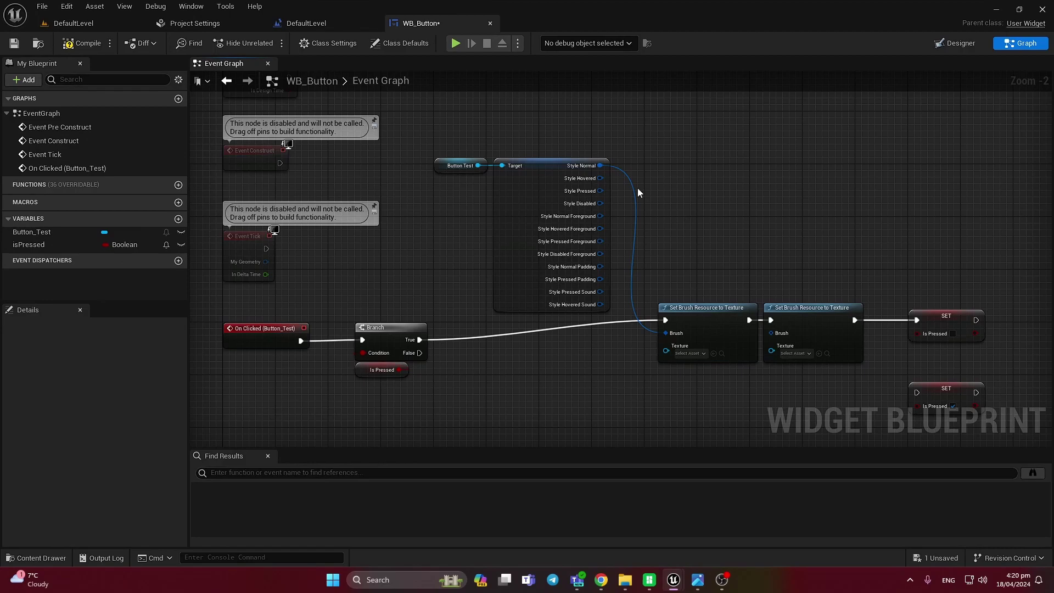
pyautogui.moveTo(600, 178); pyautogui.dragTo(772, 334)
# Set both True-path brush nodes' Texture to T_UELogo_Mask.
pyautogui.click(699, 354)
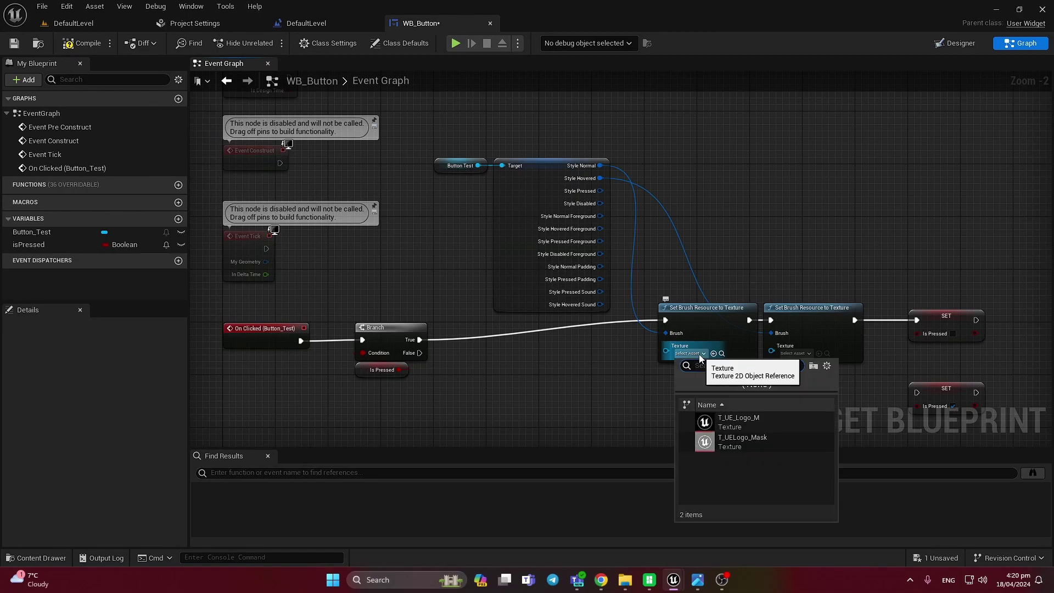
pyautogui.click(729, 444)
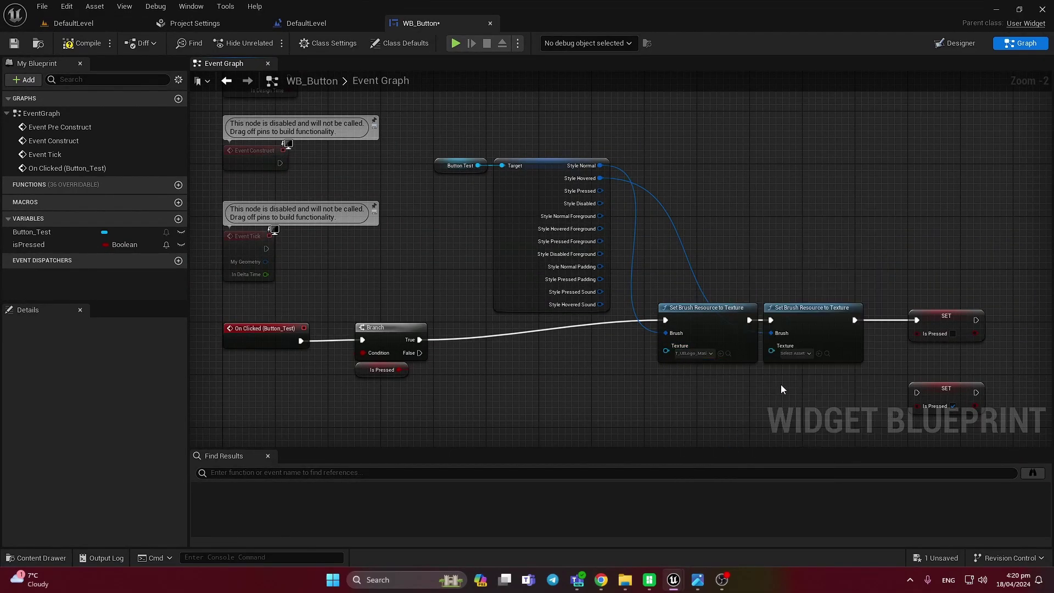
pyautogui.click(793, 353)
pyautogui.click(799, 422)
pyautogui.moveTo(793, 268); pyautogui.dragTo(772, 254, button='right')
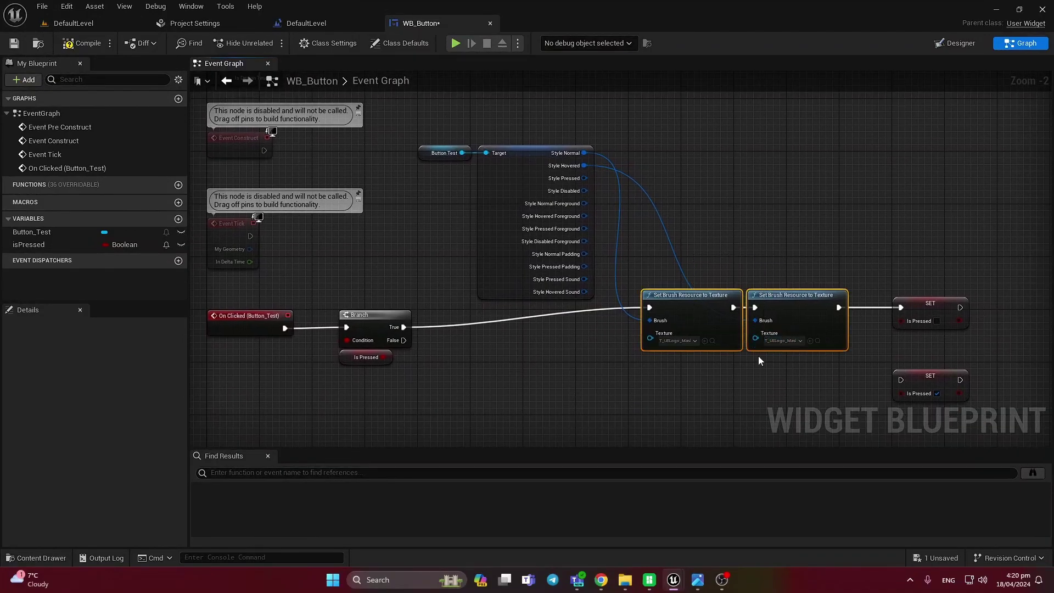
# Duplicate the pair of brush nodes and place the copy beneath the originals.
pyautogui.hotkey('ctrl', 'v')
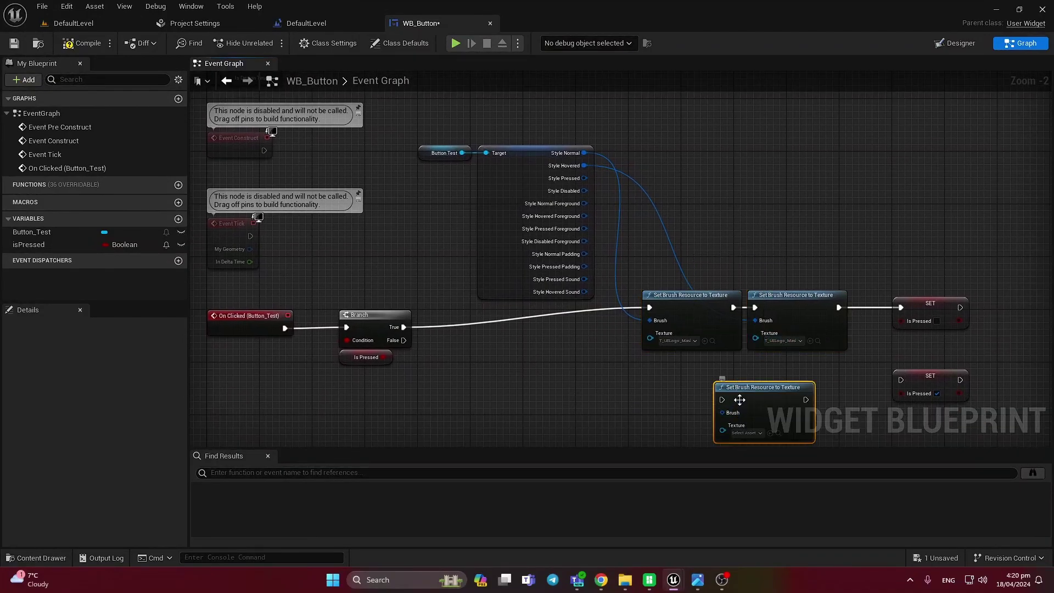
pyautogui.press('Delete')
pyautogui.moveTo(804, 379); pyautogui.dragTo(714, 307)
pyautogui.hotkey('ctrl', 'c')
pyautogui.hotkey('ctrl', 'v')
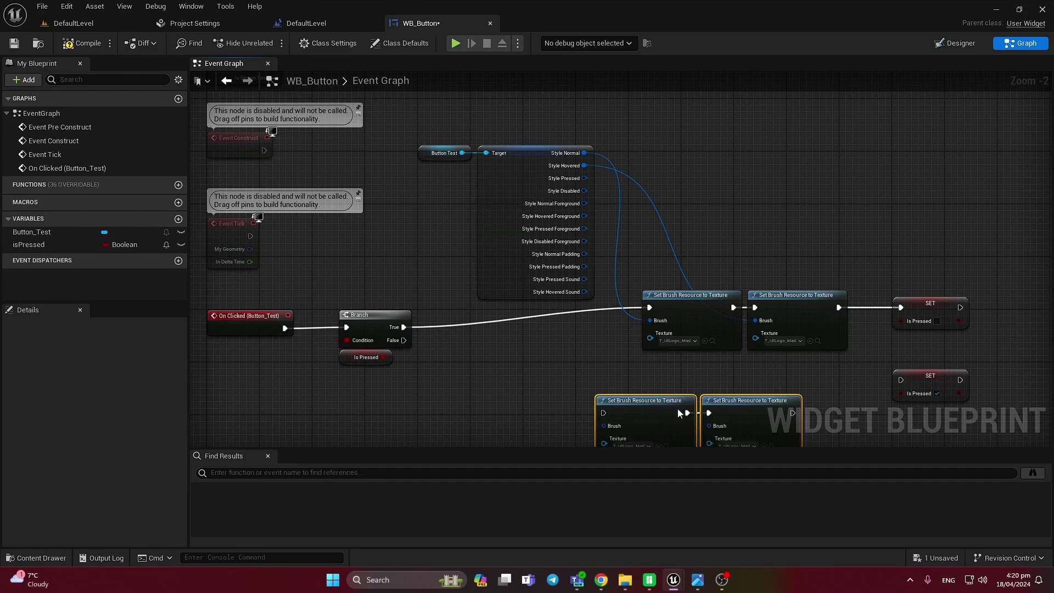
pyautogui.moveTo(678, 409); pyautogui.dragTo(722, 374)
pyautogui.click(453, 345)
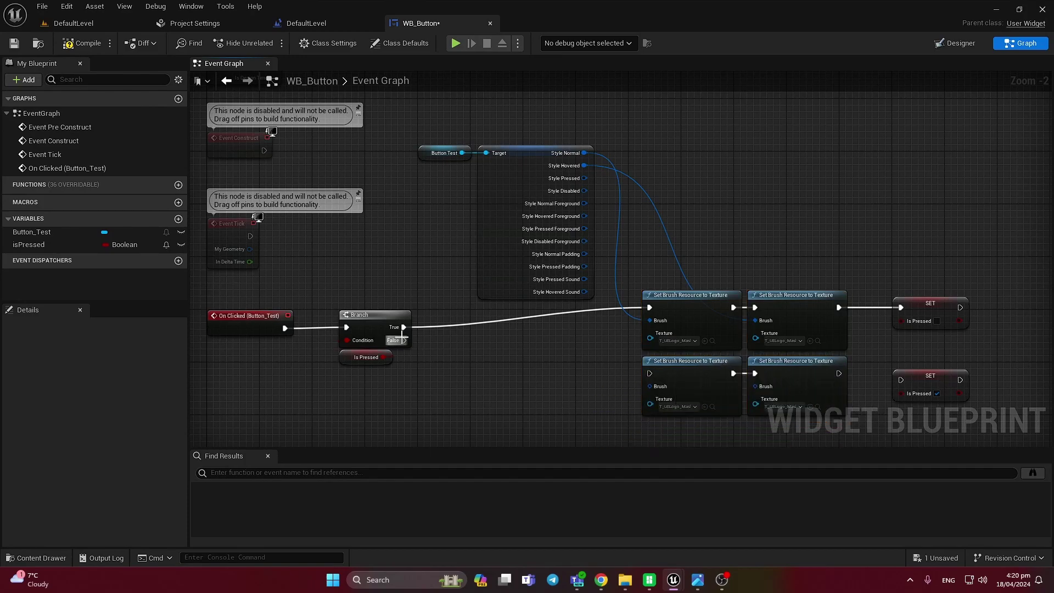
# Wire Branch False into the lower pair and their output into the second isPressed setter.
pyautogui.moveTo(403, 341); pyautogui.dragTo(649, 373)
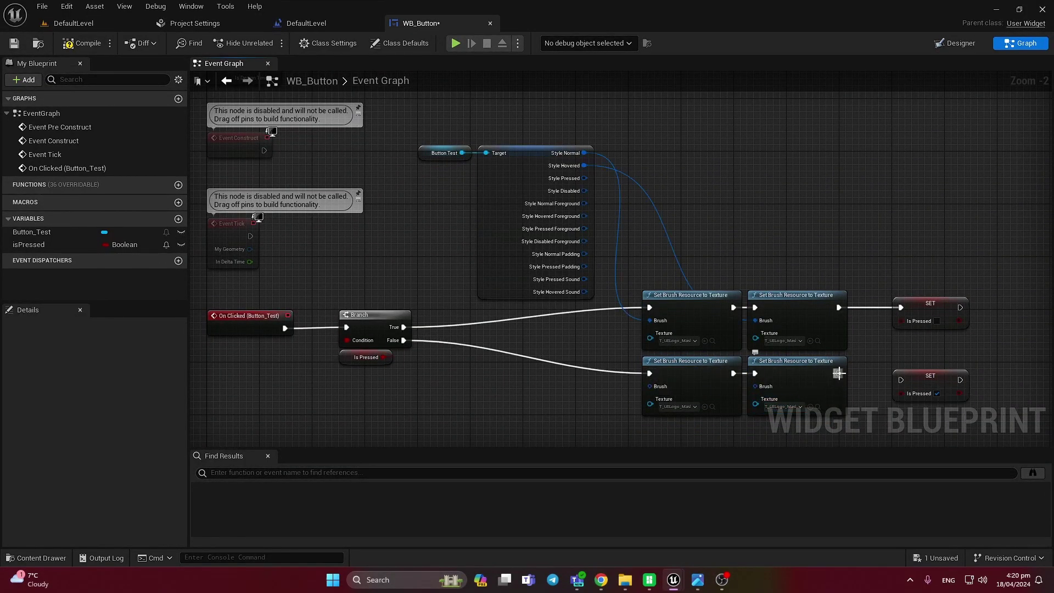
pyautogui.moveTo(838, 373); pyautogui.dragTo(902, 380)
pyautogui.click(915, 379)
# Set both False-path brush nodes' Texture to T_UE_Logo_M.
pyautogui.click(793, 406)
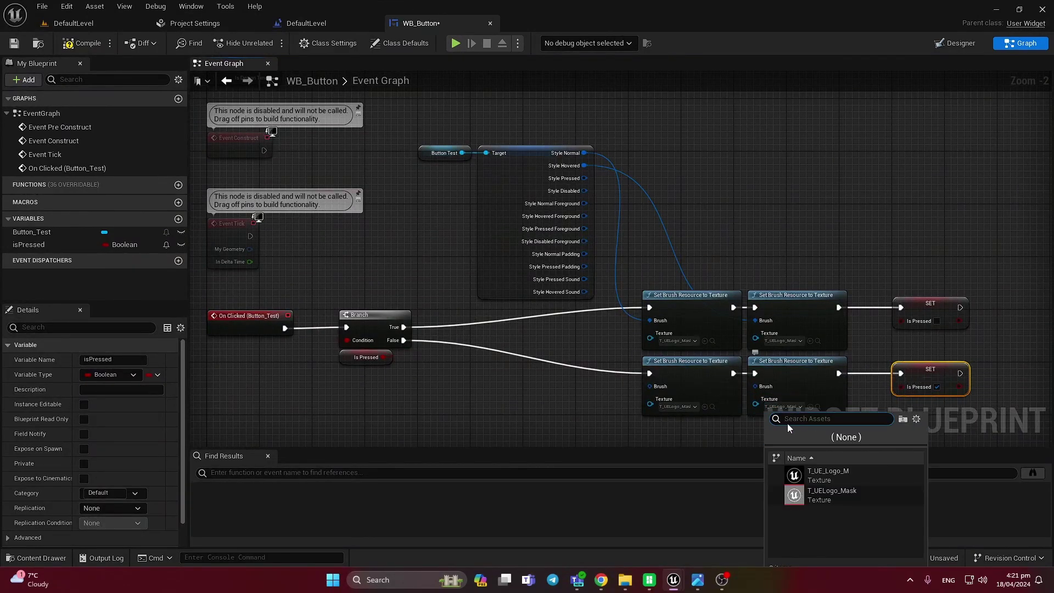
pyautogui.click(686, 408)
pyautogui.click(686, 408)
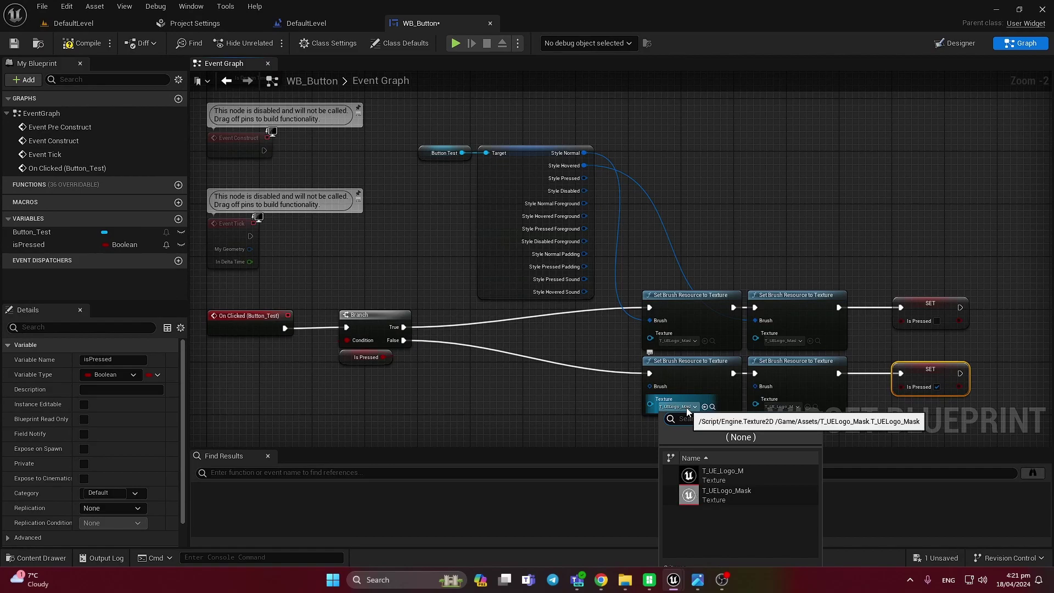
pyautogui.click(701, 472)
# Feed Style Normal and Style Hovered into the lower nodes' Brush pins.
pyautogui.click(778, 247)
pyautogui.moveTo(584, 154); pyautogui.dragTo(665, 392)
pyautogui.moveTo(583, 165); pyautogui.dragTo(755, 386)
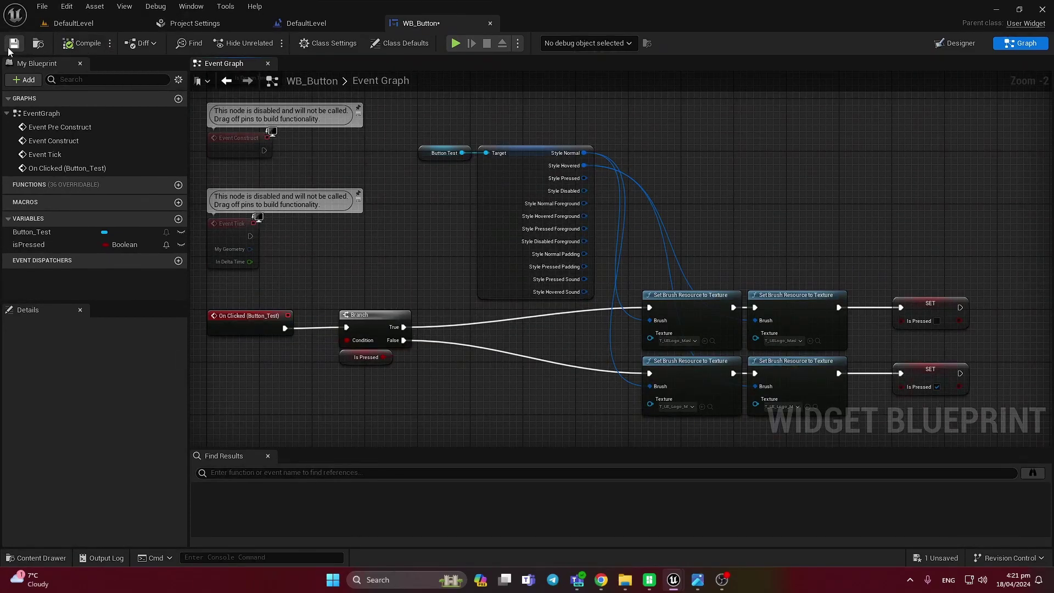
# Switch to DefaultLevel and start playing the level.
pyautogui.click(72, 25)
pyautogui.click(268, 42)
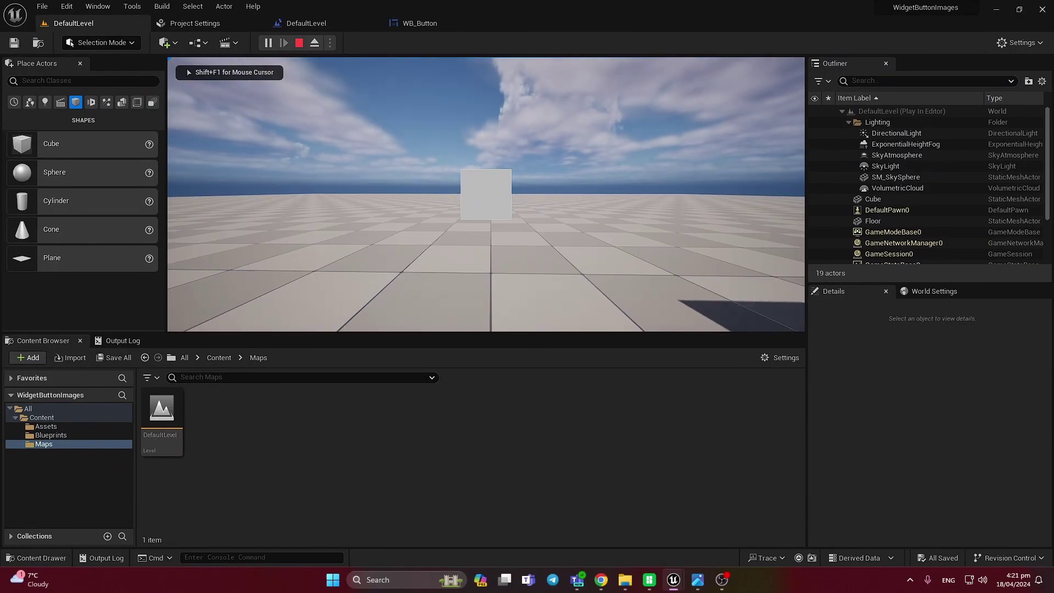
# Free the mouse cursor and click the widget button repeatedly to watch its logo flip.
pyautogui.press('super')
pyautogui.press('super')
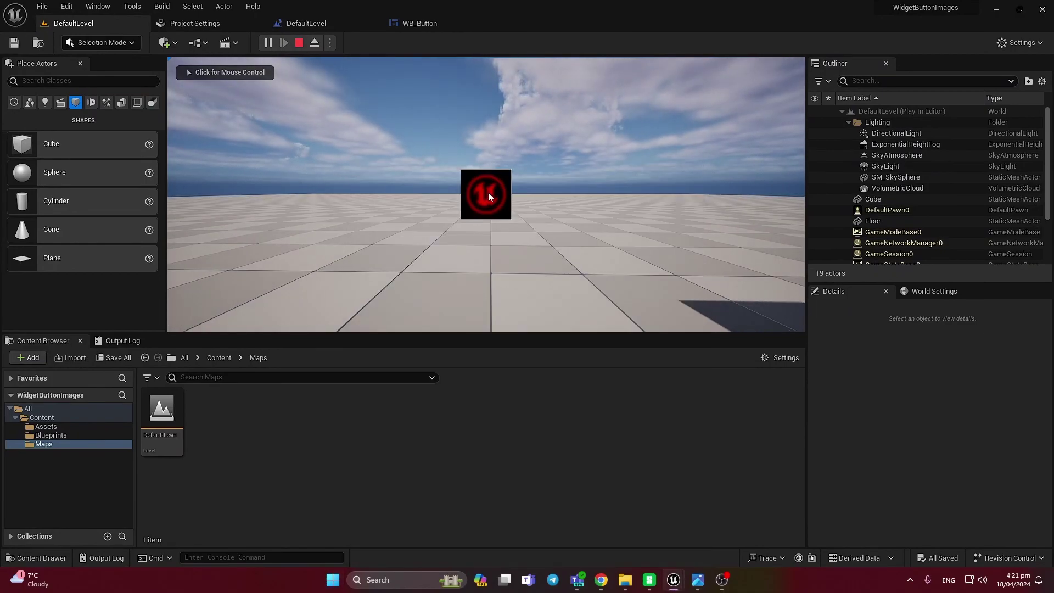
pyautogui.click(501, 207)
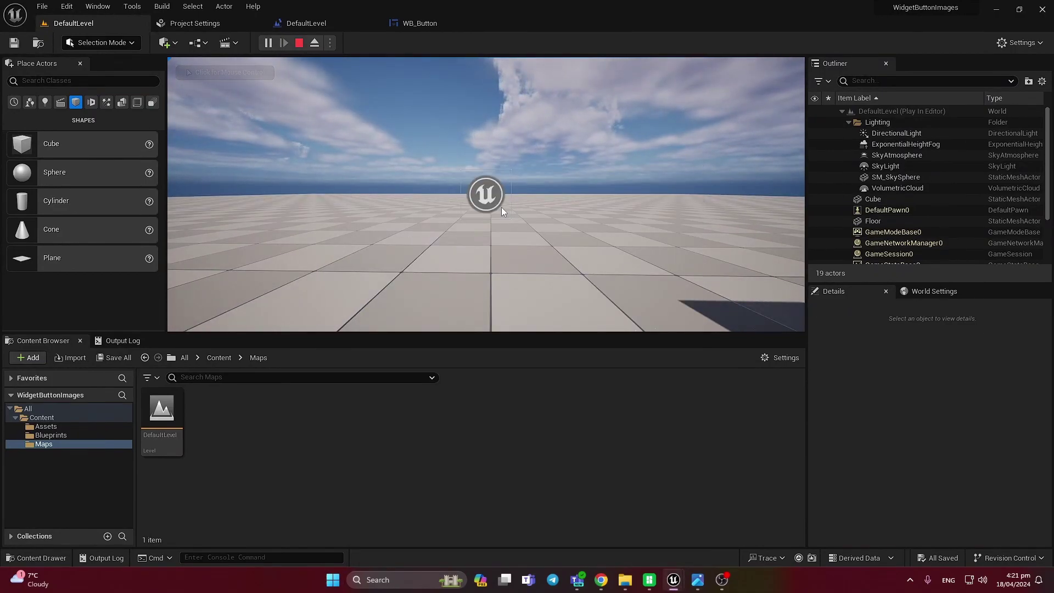
pyautogui.click(501, 206)
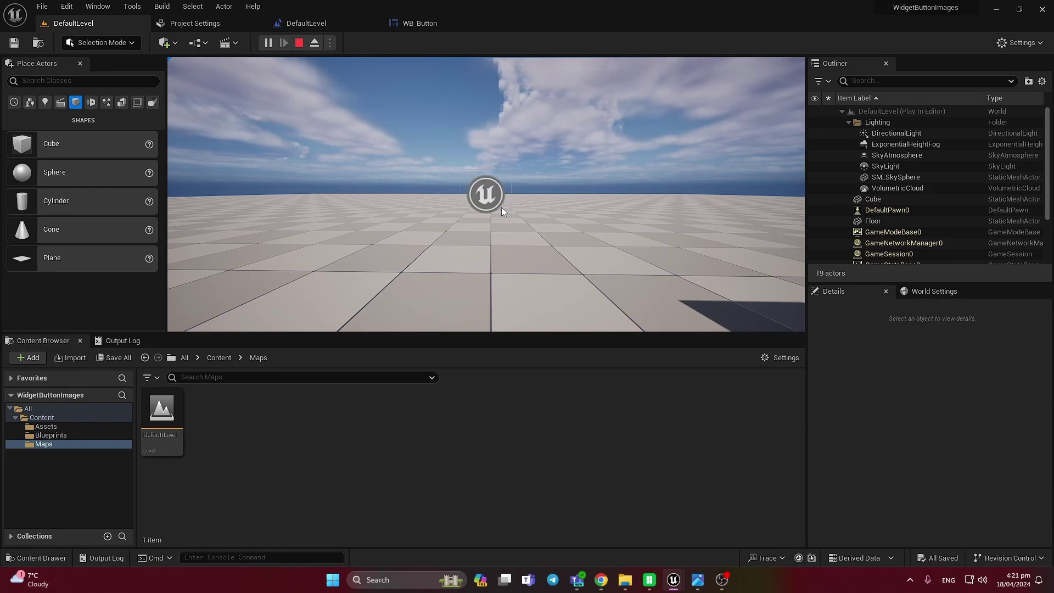
pyautogui.click(502, 207)
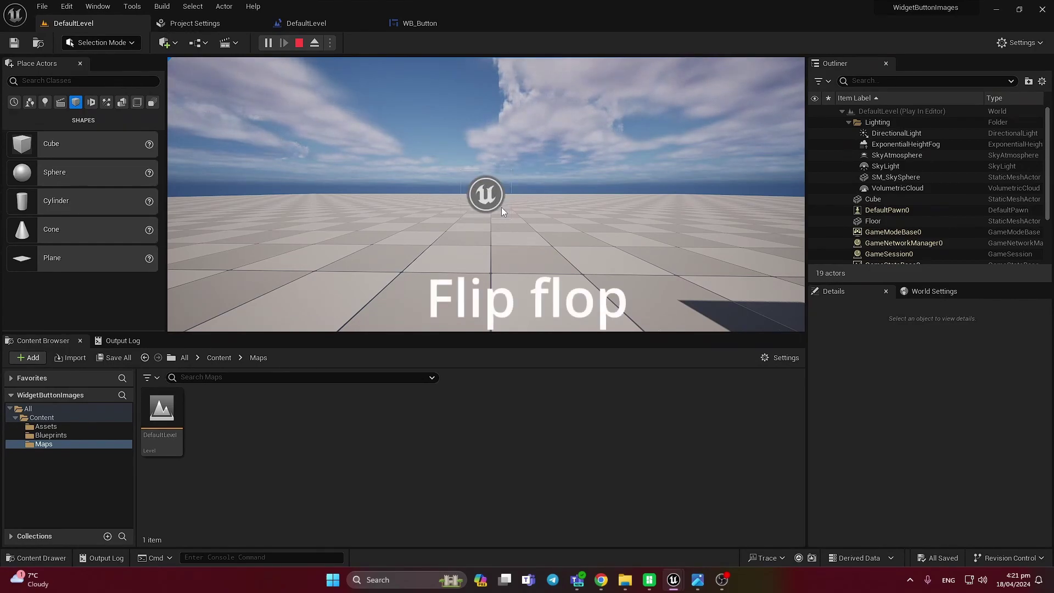
pyautogui.click(502, 206)
pyautogui.click(502, 207)
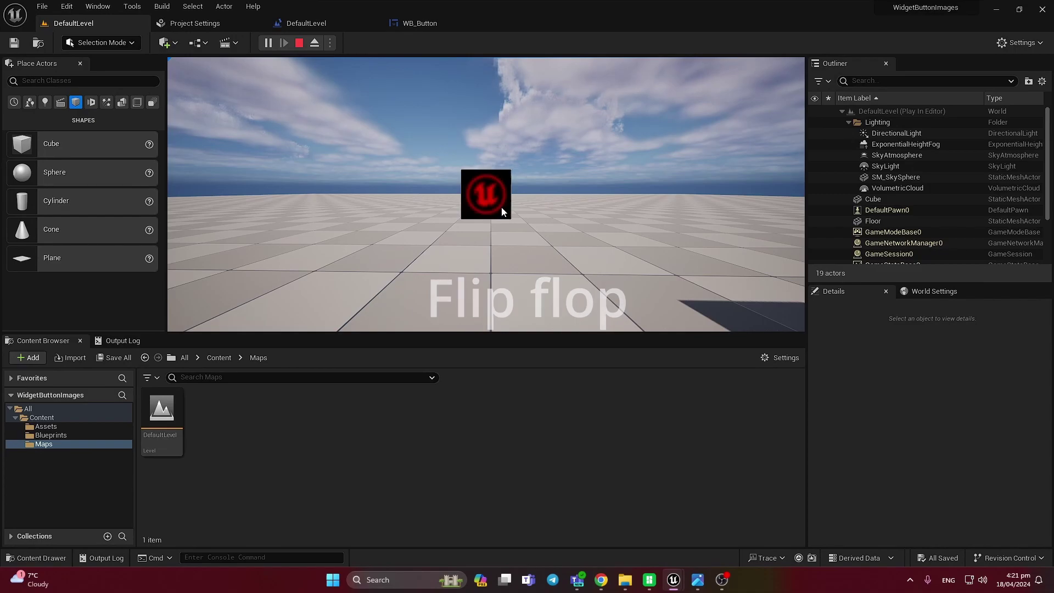
pyautogui.click(502, 207)
pyautogui.click(502, 207)
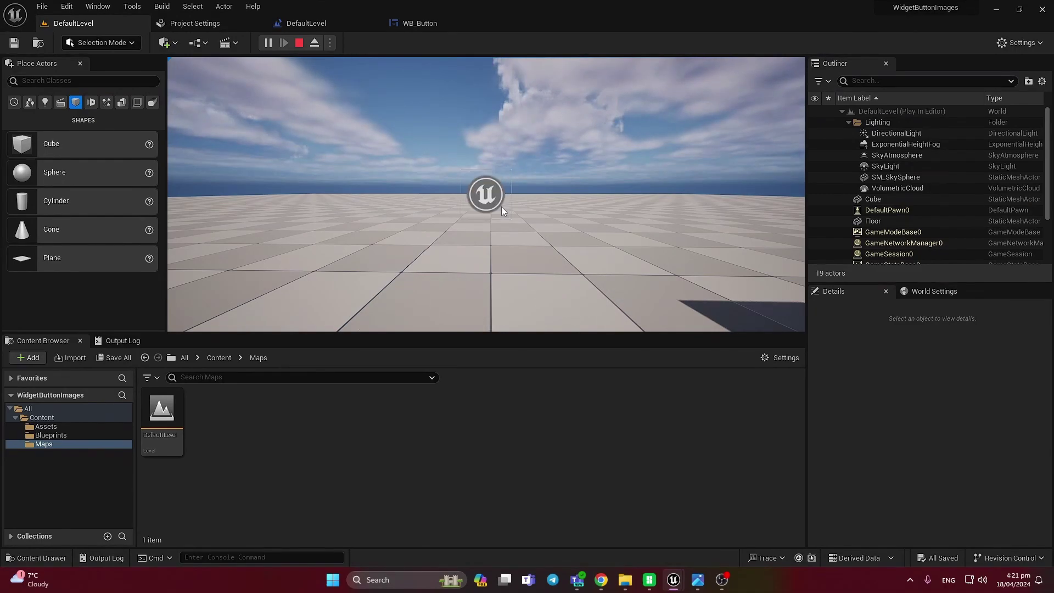
pyautogui.click(502, 207)
# Stop play, return to WB_Button's graph and review the four brush-setting nodes.
pyautogui.press('Escape')
pyautogui.click(414, 30)
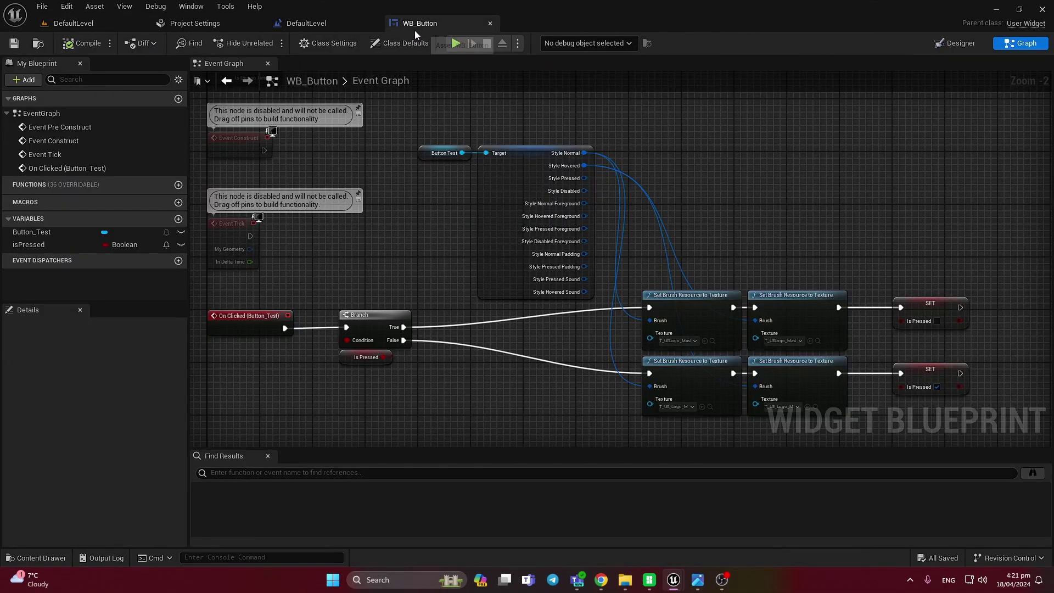
pyautogui.moveTo(577, 325); pyautogui.dragTo(581, 301, button='right')
pyautogui.moveTo(625, 246)
pyautogui.mouseDown()
pyautogui.moveTo(821, 402)
pyautogui.moveTo(670, 246)
pyautogui.moveTo(835, 417)
pyautogui.moveTo(656, 251)
pyautogui.mouseUp()
pyautogui.click(603, 308)
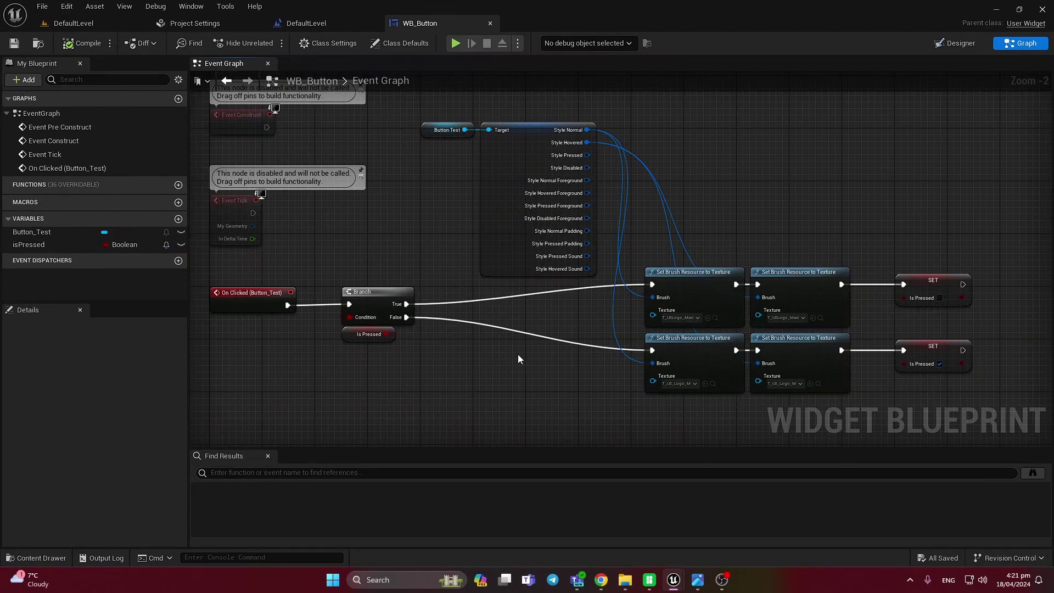
pyautogui.scroll(-1, 494, 358)
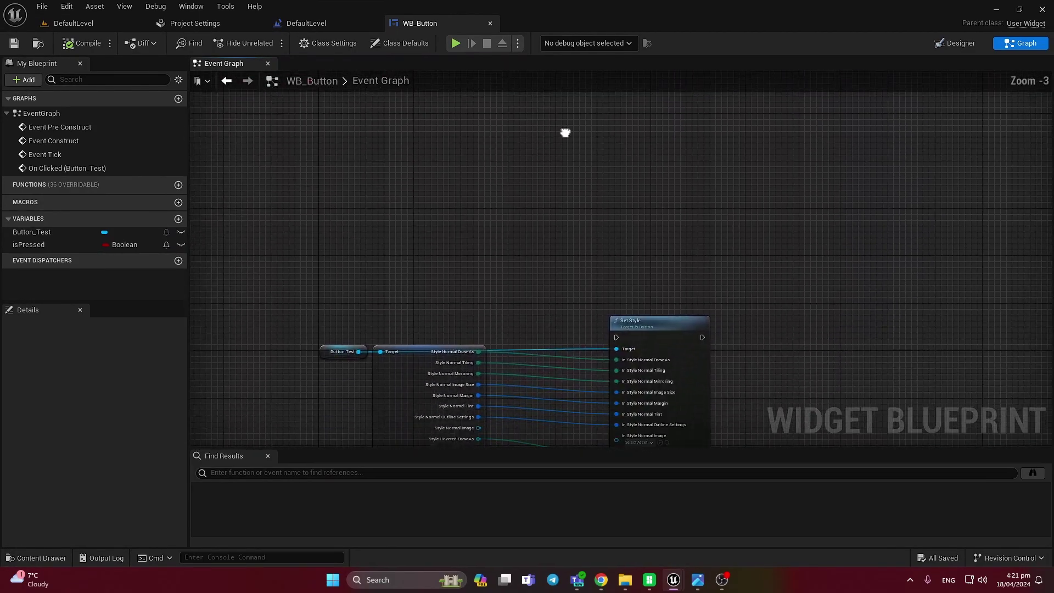
# Pan across the Set Style node to inspect its In Style input pins.
pyautogui.moveTo(496, 290)
pyautogui.mouseDown(button='right')
pyautogui.moveTo(552, 243)
pyautogui.moveTo(523, 89)
pyautogui.mouseUp(button='right')
pyautogui.moveTo(522, 205)
pyautogui.mouseDown(button='right')
pyautogui.moveTo(569, 140)
pyautogui.moveTo(589, 220)
pyautogui.mouseUp(button='right')
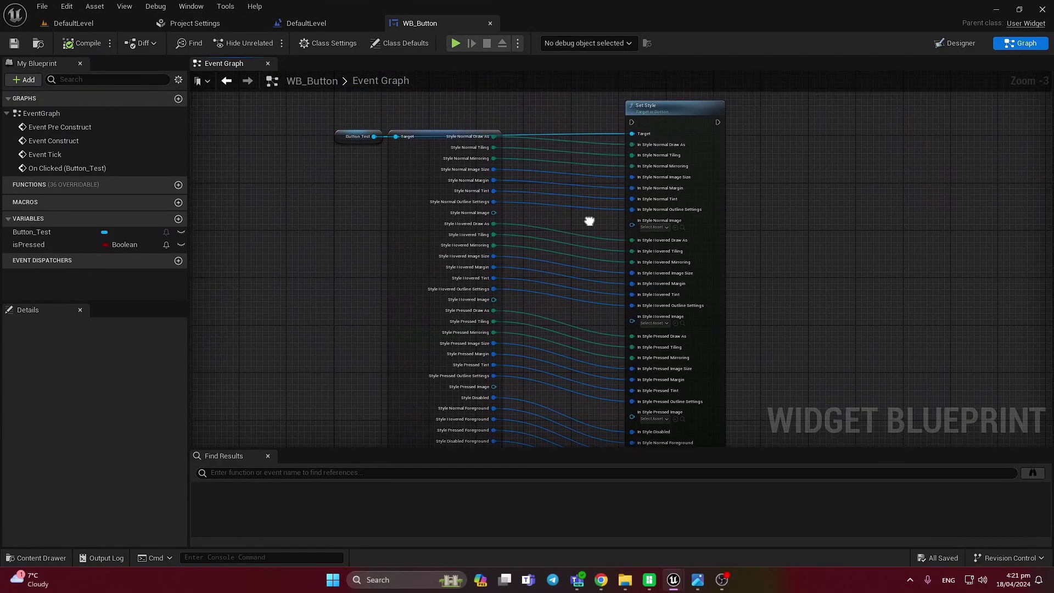
pyautogui.moveTo(577, 177)
pyautogui.mouseDown(button='right')
pyautogui.moveTo(574, 192)
pyautogui.moveTo(554, 158)
pyautogui.mouseUp(button='right')
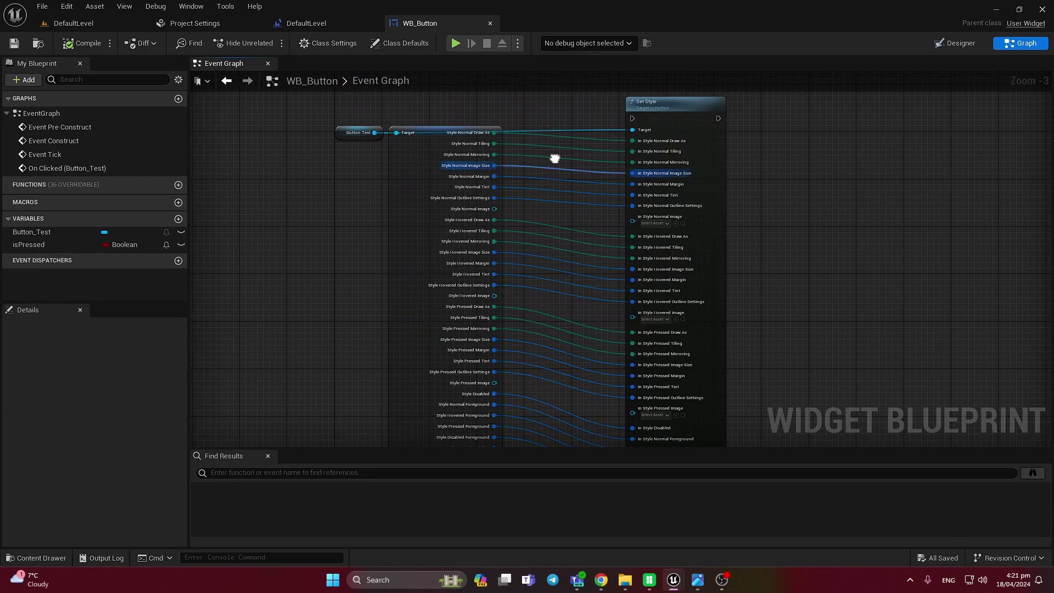
pyautogui.moveTo(772, 174); pyautogui.dragTo(749, 92, button='right')
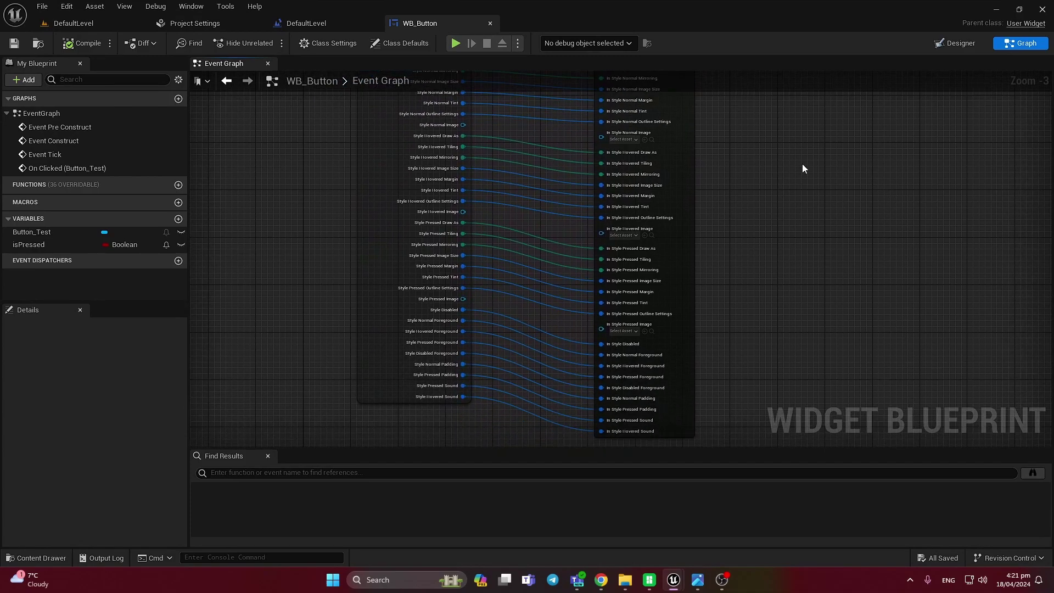
pyautogui.moveTo(804, 165); pyautogui.dragTo(818, 147, button='right')
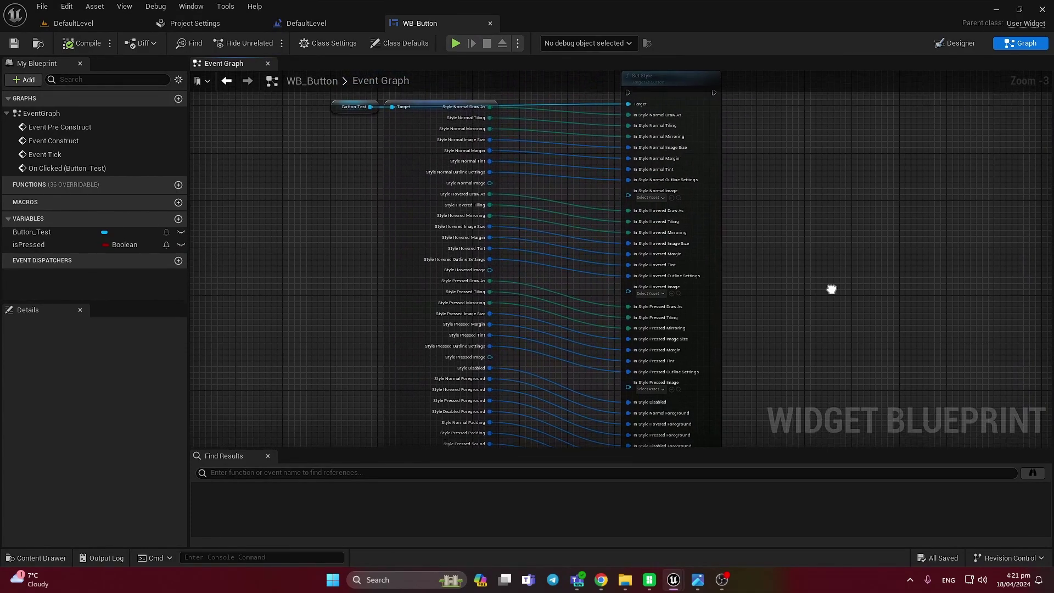
pyautogui.moveTo(833, 218); pyautogui.dragTo(796, 290, button='right')
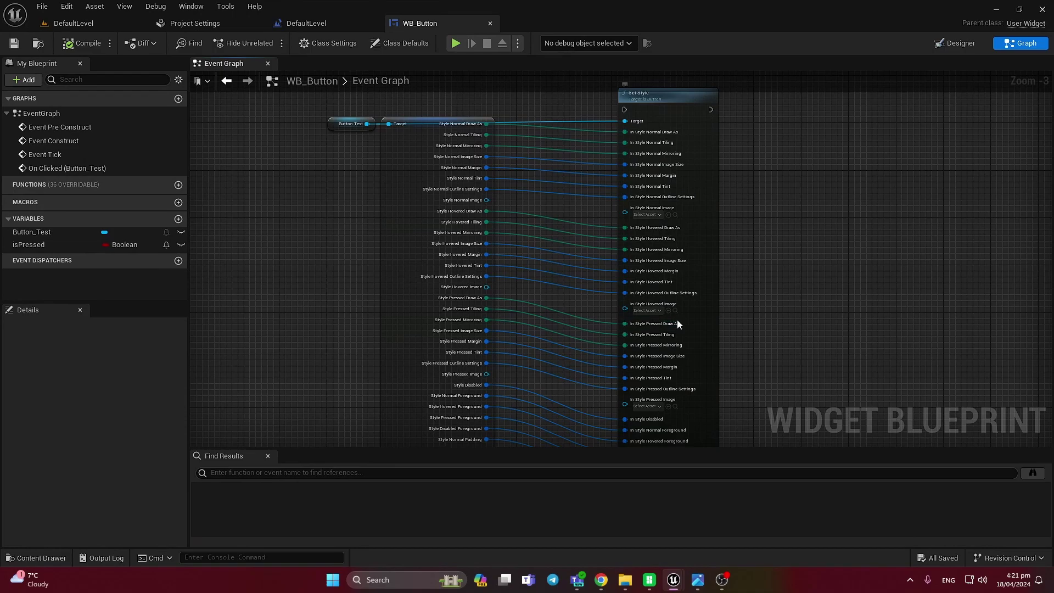
pyautogui.scroll(-1, 747, 160)
pyautogui.scroll(1, 778, 265)
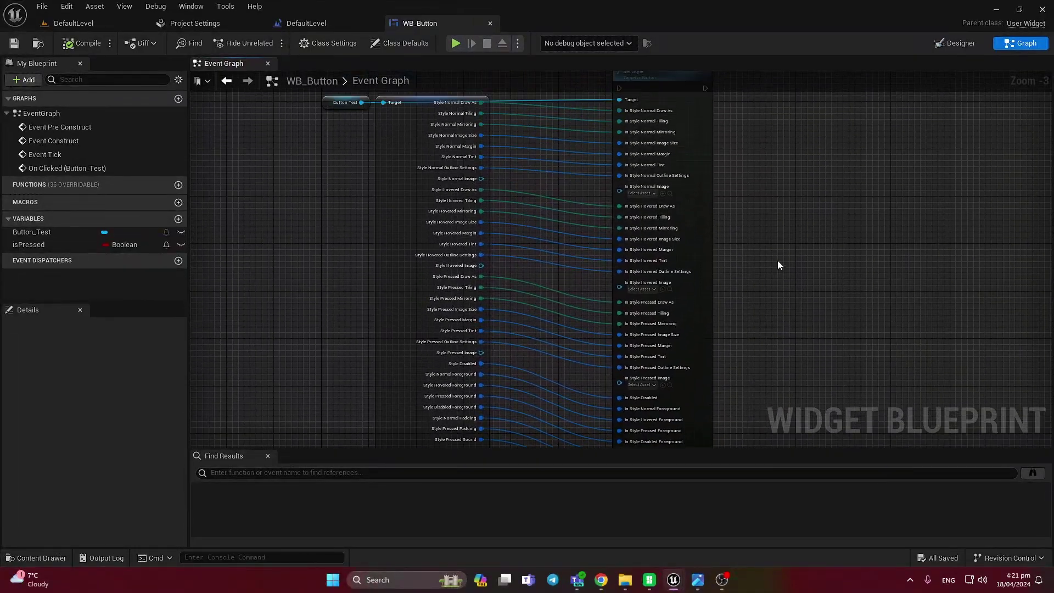
# Browse the Select Asset texture choices for the normal and hovered images without picking one.
pyautogui.click(640, 194)
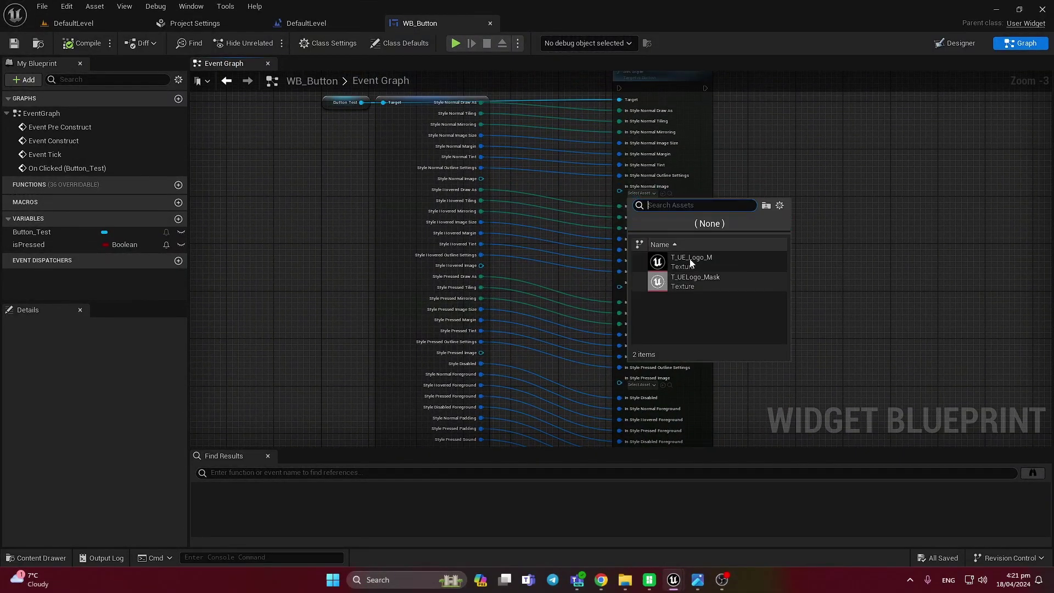
pyautogui.click(673, 282)
pyautogui.click(640, 289)
pyautogui.click(786, 193)
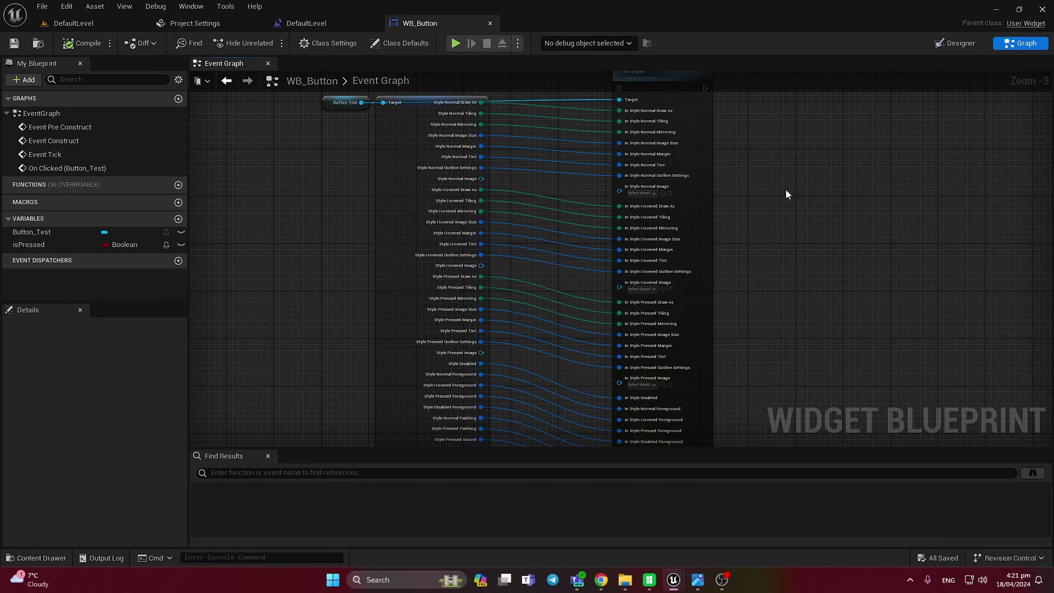
# Move the Button Test node up slightly, then compile and save WB_Button.
pyautogui.moveTo(633, 107); pyautogui.dragTo(633, 184, button='right')
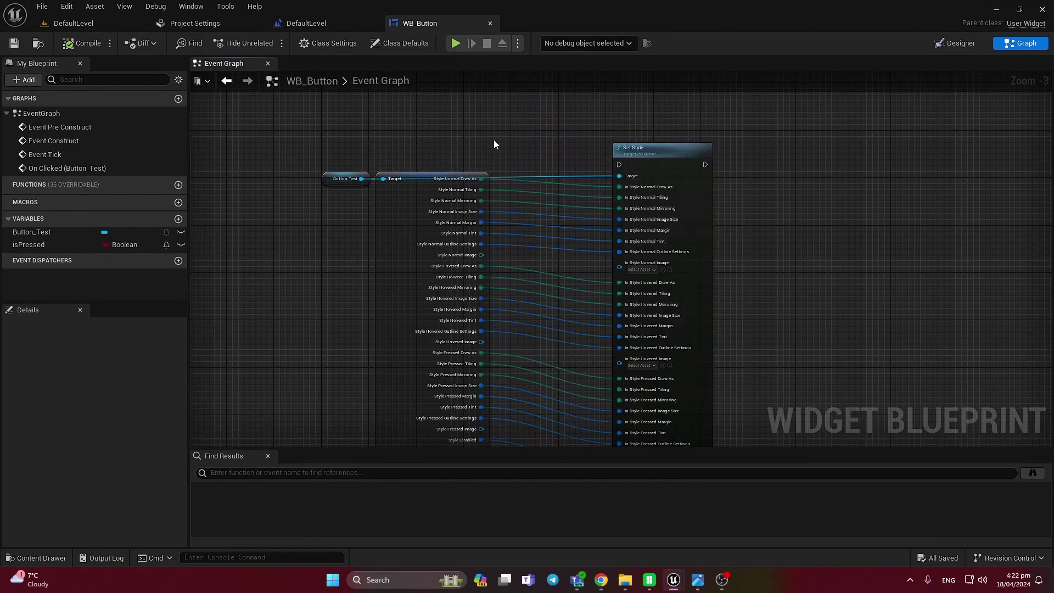
pyautogui.moveTo(328, 174); pyautogui.dragTo(328, 157)
pyautogui.click(311, 165)
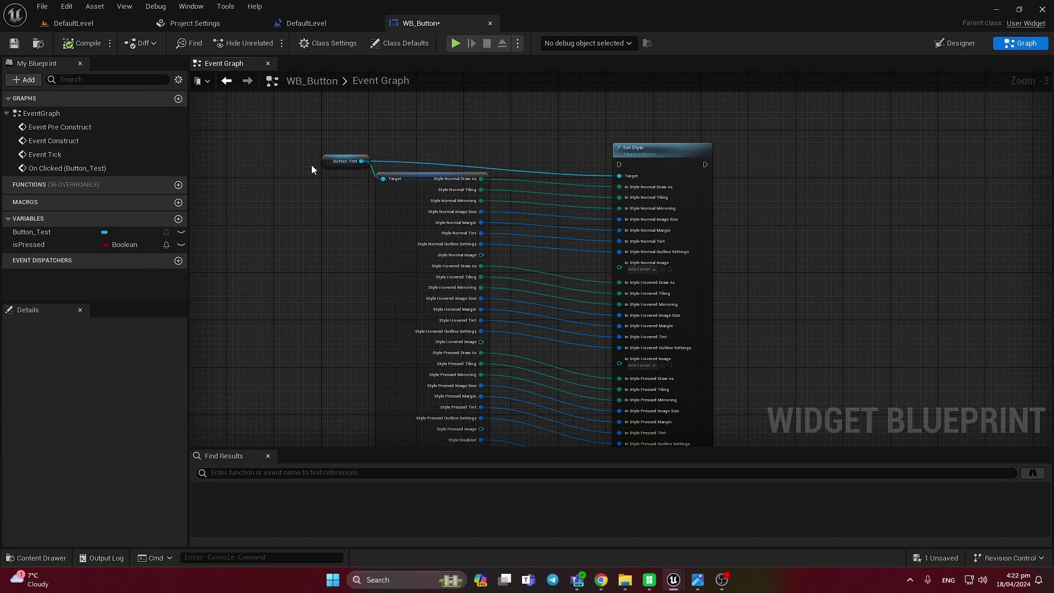
pyautogui.click(71, 50)
pyautogui.moveTo(783, 278); pyautogui.dragTo(809, 228, button='right')
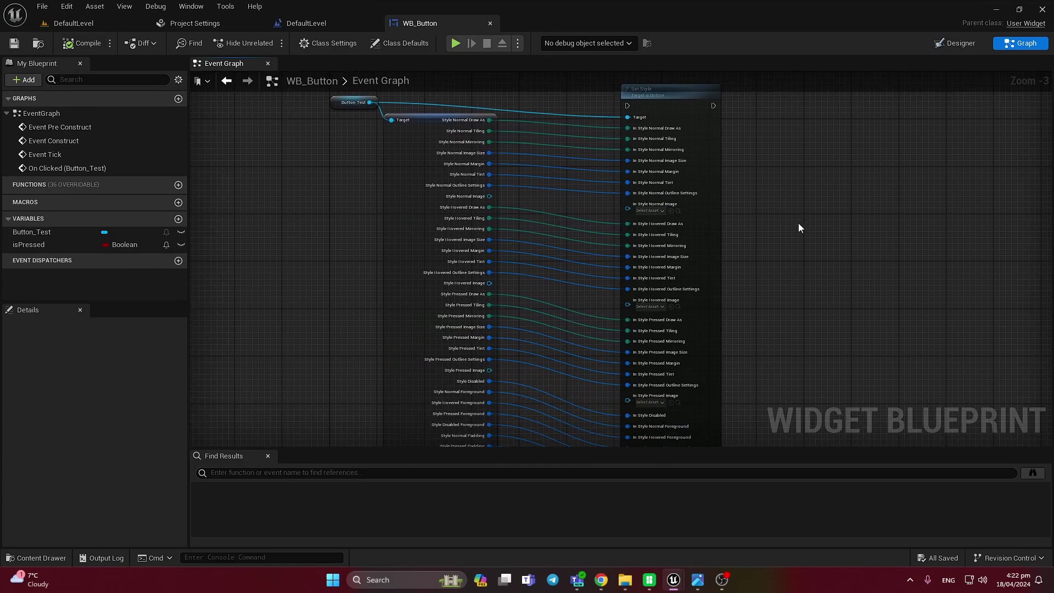
pyautogui.moveTo(698, 294)
pyautogui.mouseDown(button='right')
pyautogui.moveTo(817, 303)
pyautogui.moveTo(790, 271)
pyautogui.mouseUp(button='right')
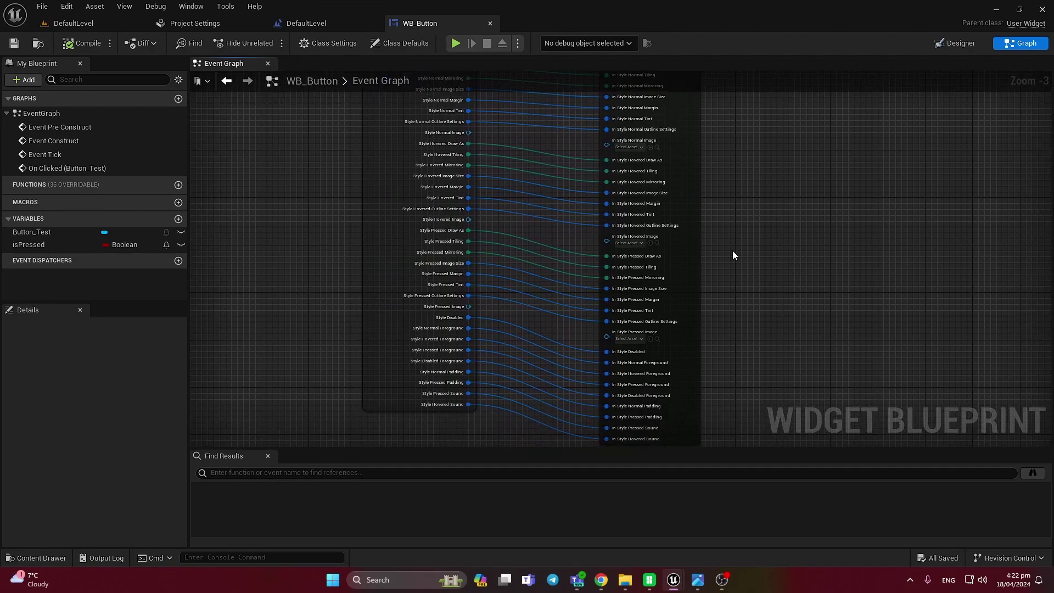
pyautogui.moveTo(733, 255); pyautogui.dragTo(760, 327, button='right')
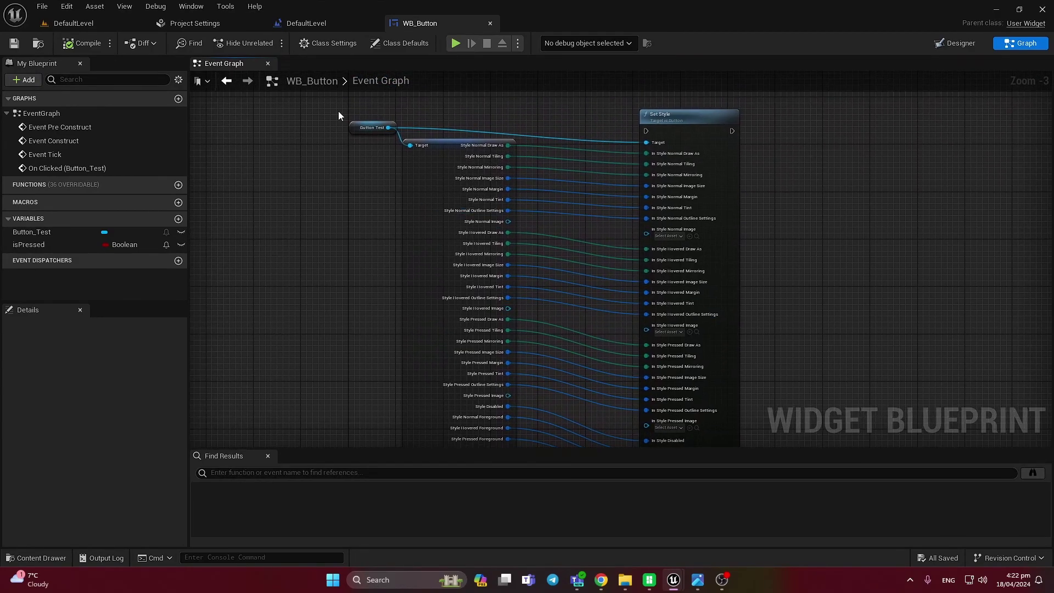
# Probe the Set Style normal image input by pulling a connection off it and browsing compatible nodes.
pyautogui.moveTo(338, 115); pyautogui.dragTo(701, 267)
pyautogui.click(650, 235)
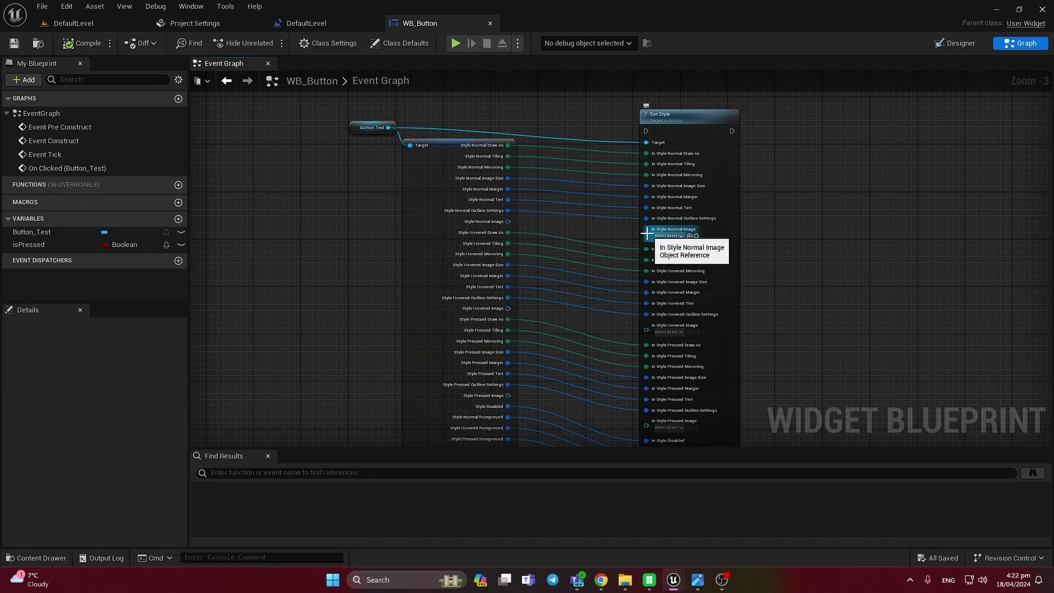
pyautogui.moveTo(647, 234); pyautogui.dragTo(328, 195)
pyautogui.click(319, 185)
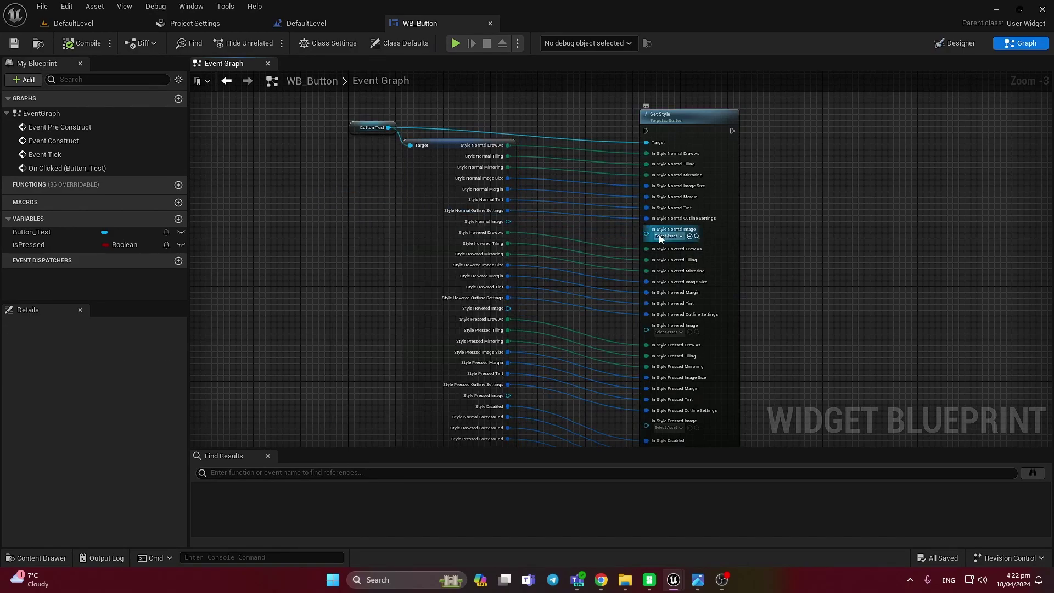
pyautogui.moveTo(865, 276); pyautogui.dragTo(756, 265, button='right')
pyautogui.click(341, 279)
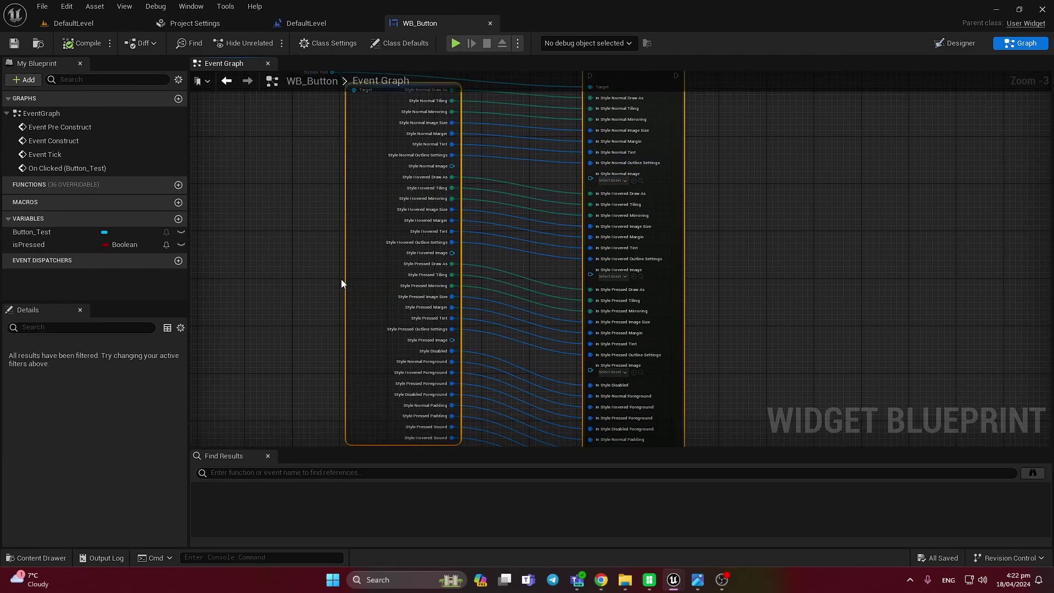
pyautogui.moveTo(295, 247); pyautogui.dragTo(759, 365)
pyautogui.click(781, 234)
# Select the Button Test, Get Style and Set Style nodes together, then clear the selection.
pyautogui.moveTo(796, 153); pyautogui.dragTo(767, 277, button='right')
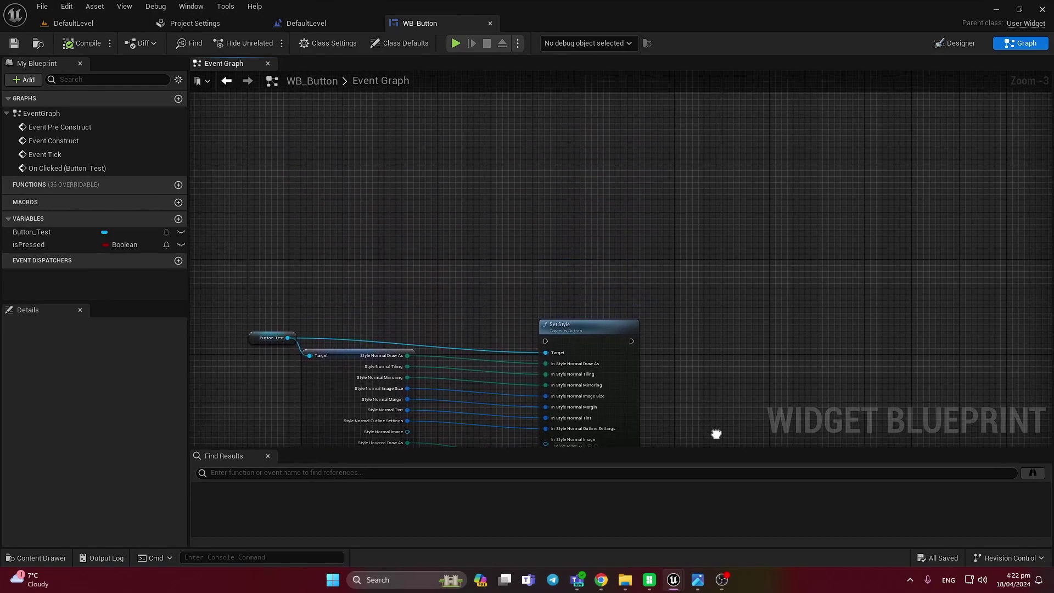
pyautogui.moveTo(767, 277); pyautogui.dragTo(777, 180, button='right')
pyautogui.moveTo(779, 175); pyautogui.dragTo(310, 313)
pyautogui.click(311, 312)
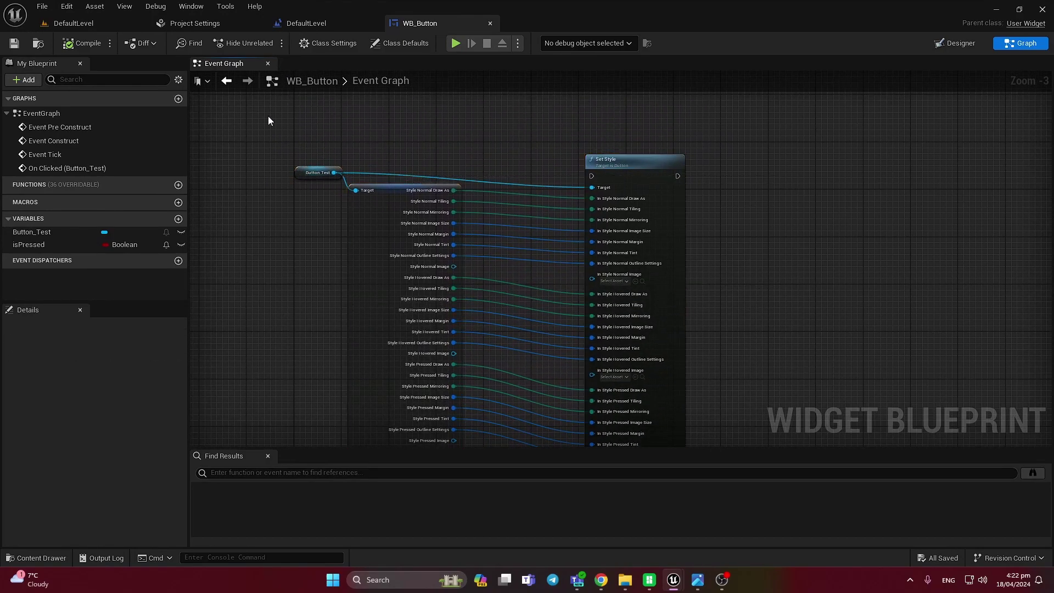
pyautogui.moveTo(268, 117)
pyautogui.mouseDown()
pyautogui.moveTo(693, 355)
pyautogui.moveTo(325, 151)
pyautogui.moveTo(590, 279)
pyautogui.mouseUp()
pyautogui.click(766, 351)
pyautogui.scroll(1, 736, 393)
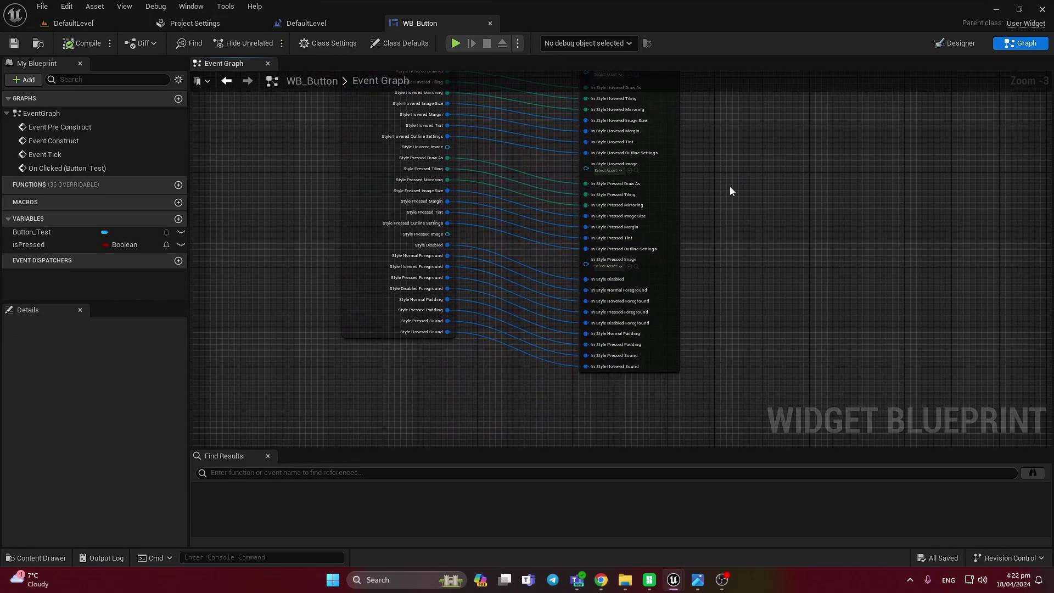
pyautogui.scroll(1, 660, 247)
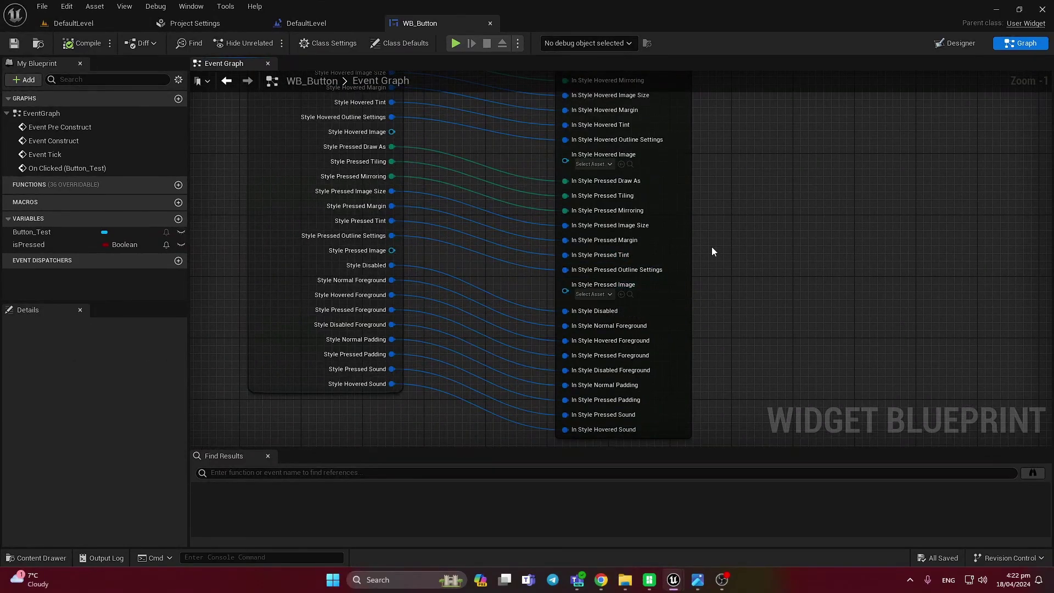
# Break the wire into the Set Style node's In Style Disabled input and bring up its pin options.
pyautogui.moveTo(713, 253); pyautogui.dragTo(706, 396, button='right')
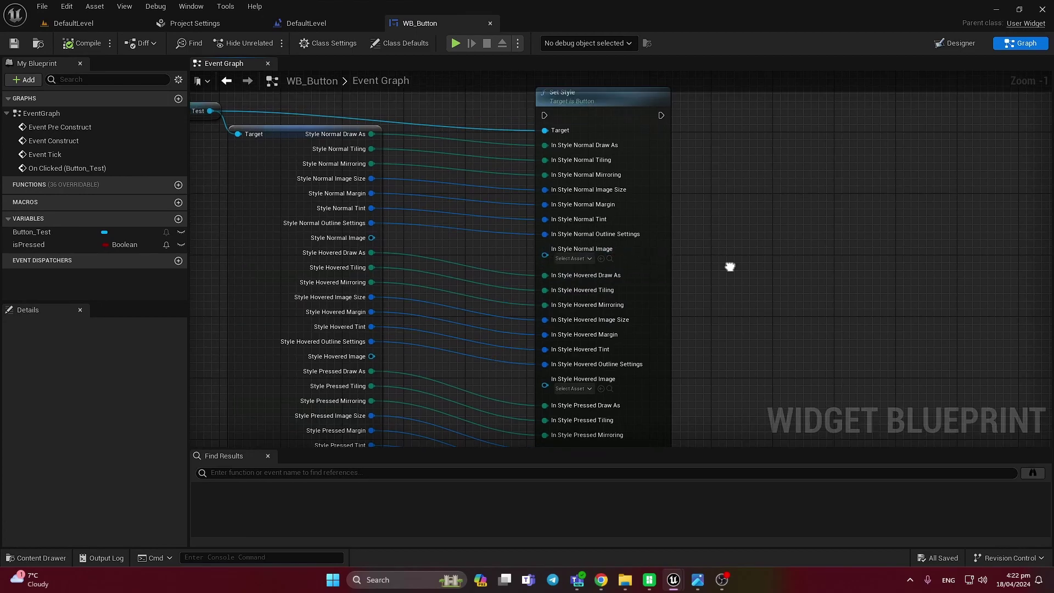
pyautogui.scroll(-2, 729, 265)
pyautogui.moveTo(709, 228); pyautogui.dragTo(711, 167, button='right')
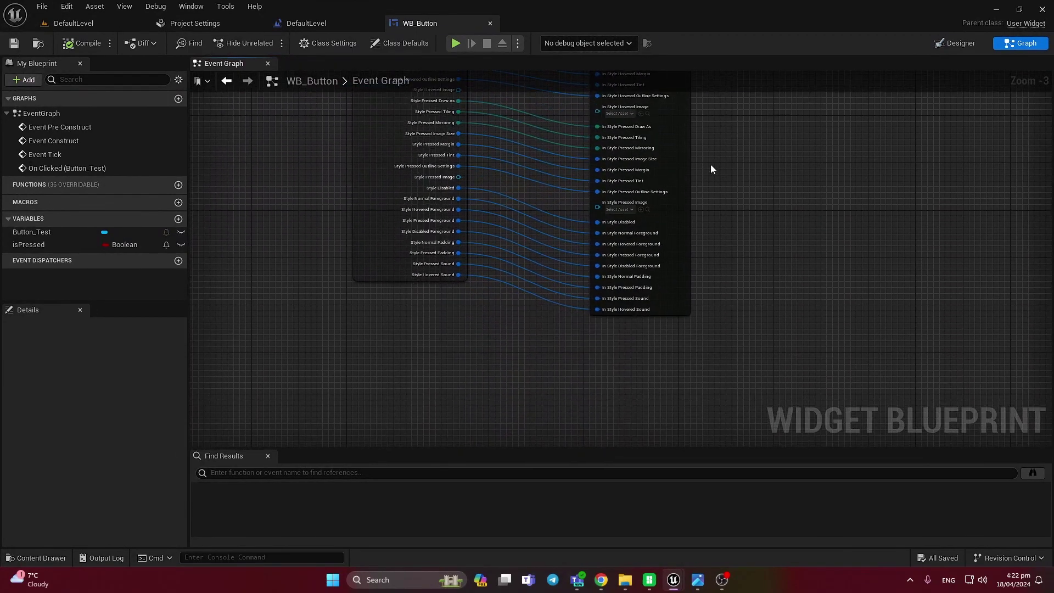
pyautogui.scroll(2, 668, 221)
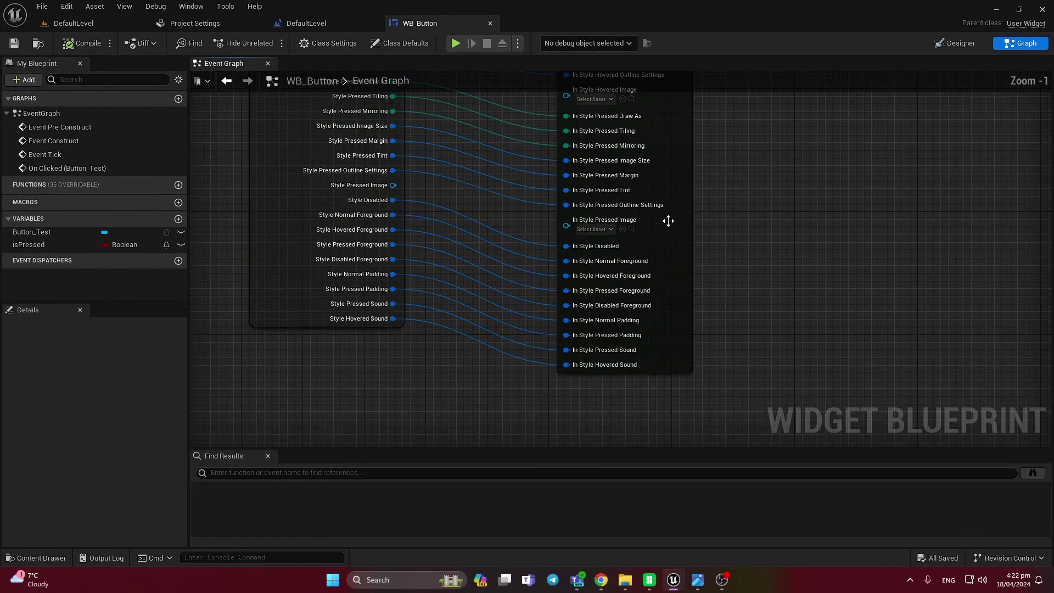
pyautogui.keyDown('alt'); pyautogui.click(580, 251); pyautogui.keyUp('alt')
pyautogui.rightClick(569, 250)
# Split the In Style Disabled struct pin, then undo the split to restore the node.
pyautogui.click(593, 280)
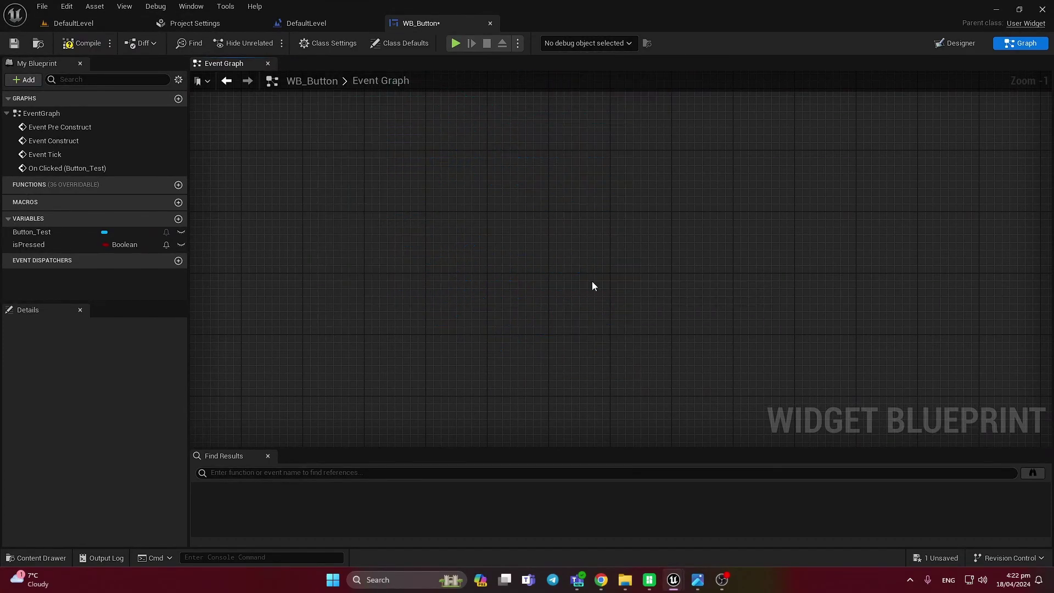
pyautogui.scroll(-3, 546, 299)
pyautogui.moveTo(525, 244); pyautogui.dragTo(677, 244, button='right')
pyautogui.scroll(3, 553, 251)
pyautogui.hotkey('ctrl', 'z')
pyautogui.scroll(-3, 747, 249)
# Compile and save WB_Button and bring the On Clicked texture-toggle Branch nodes into view.
pyautogui.moveTo(747, 249); pyautogui.dragTo(503, 280, button='right')
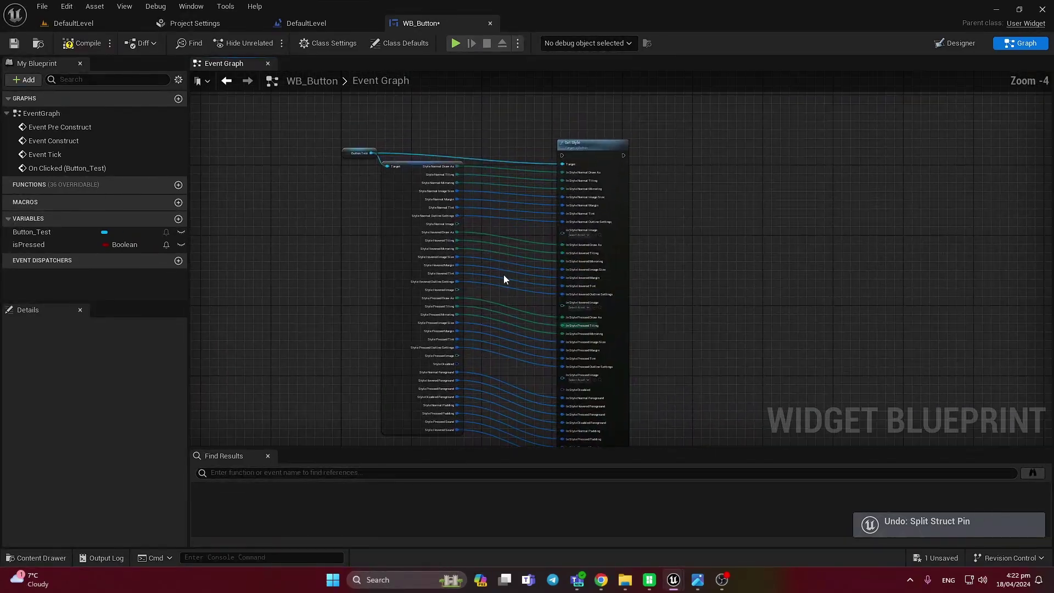
pyautogui.click(83, 43)
pyautogui.moveTo(725, 165)
pyautogui.mouseDown(button='right')
pyautogui.moveTo(562, 311)
pyautogui.moveTo(569, 388)
pyautogui.mouseUp(button='right')
pyautogui.scroll(1, 571, 400)
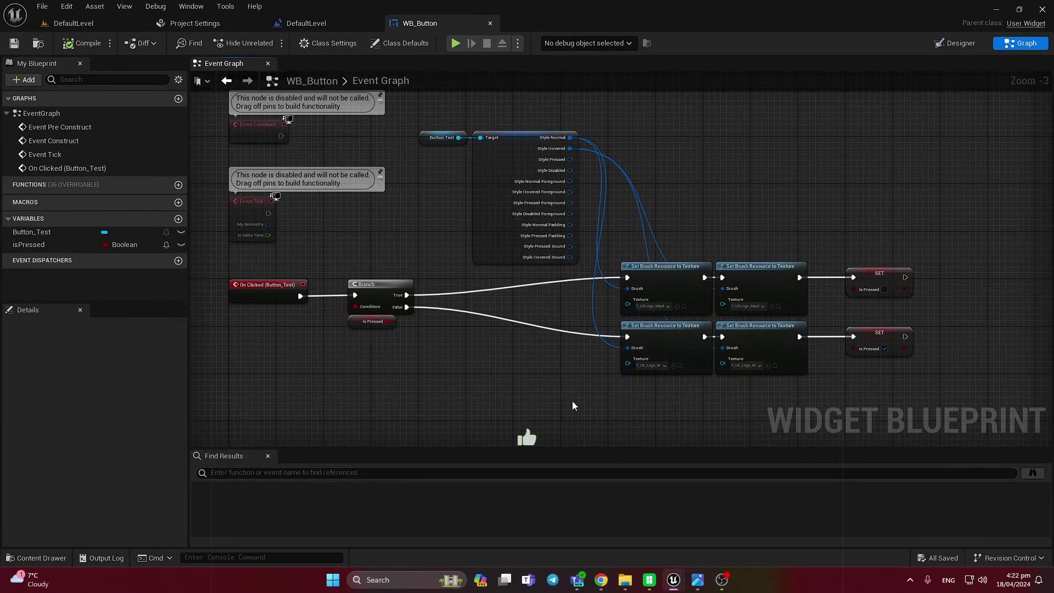